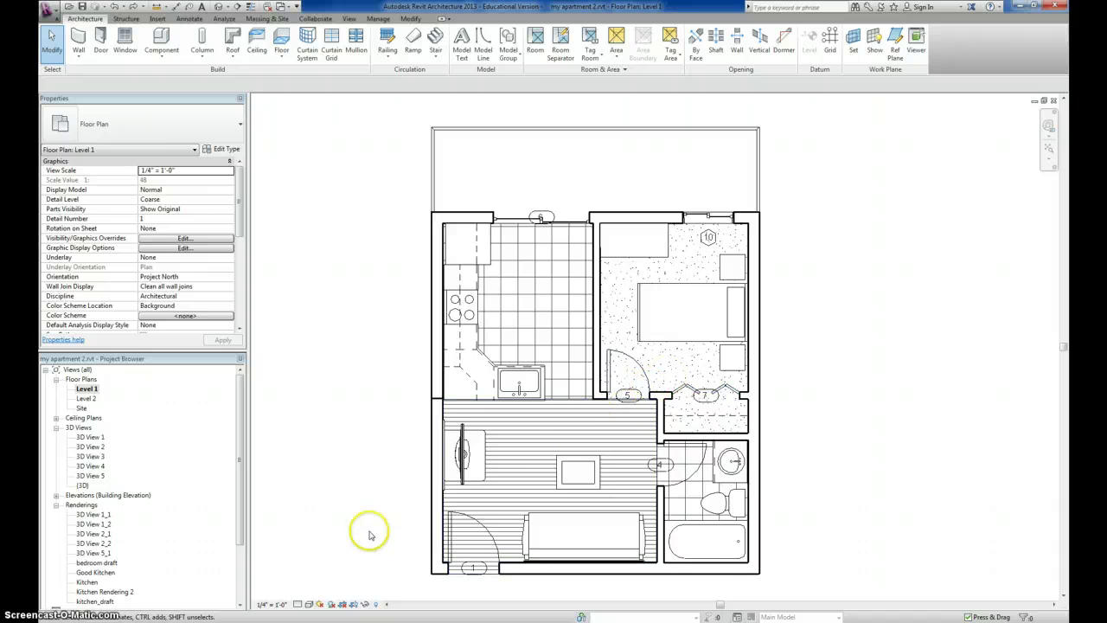
# Step: Switch the Level 1 plan's visual style to Realistic
pyautogui.click(310, 604)
pyautogui.click(327, 582)
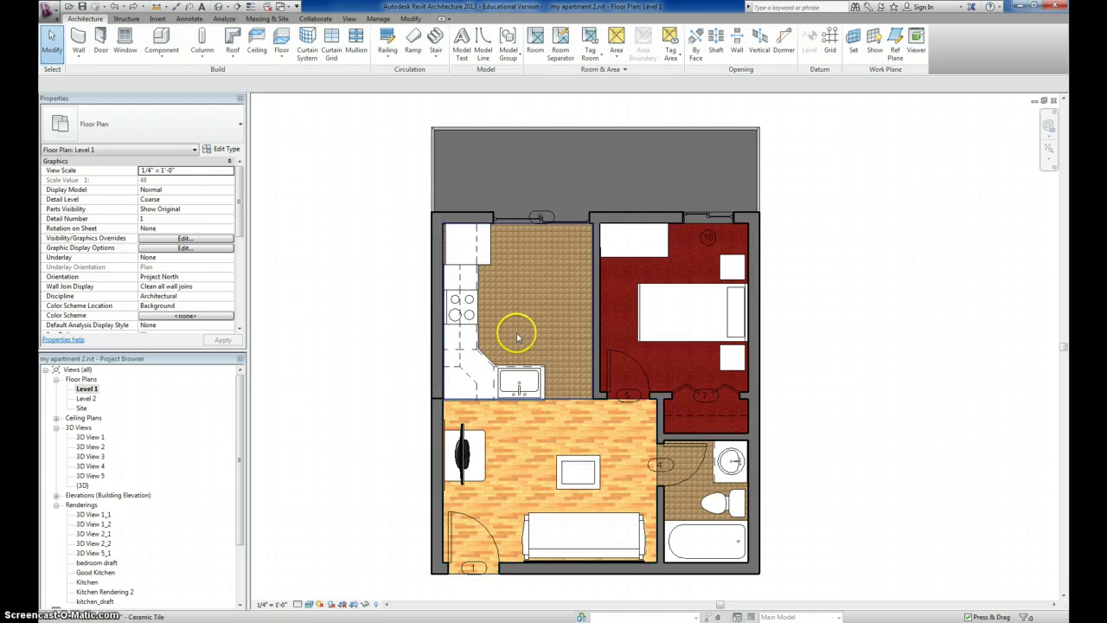
# Step: Open the Material Browser from the Manage tab, reposition it, and scroll the project materials list
pyautogui.click(378, 19)
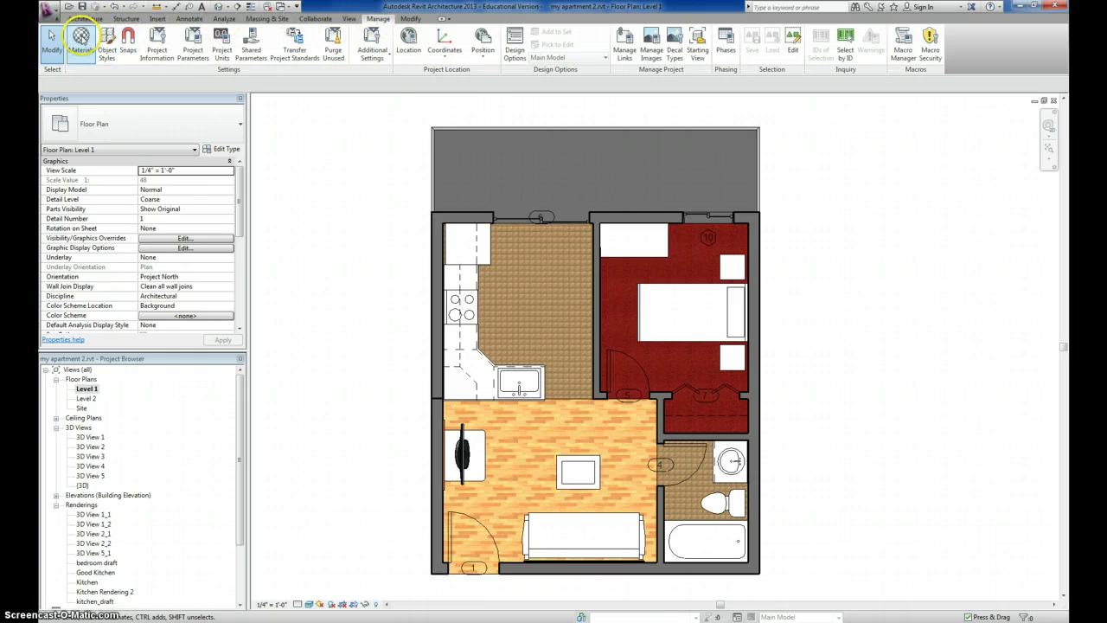
pyautogui.click(78, 44)
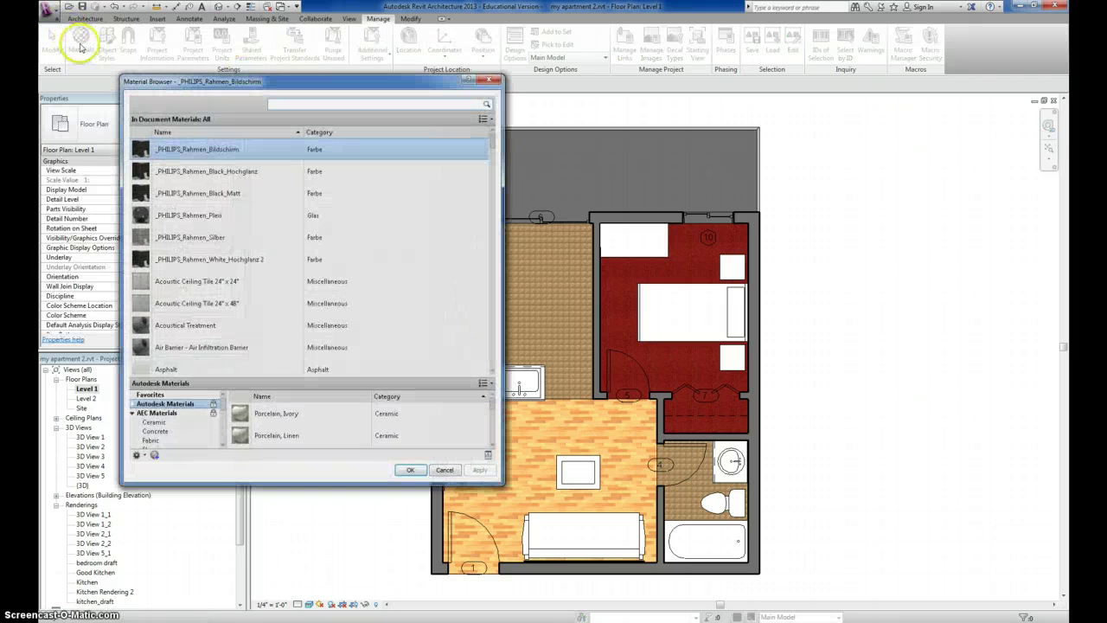
pyautogui.moveTo(173, 87); pyautogui.dragTo(220, 100)
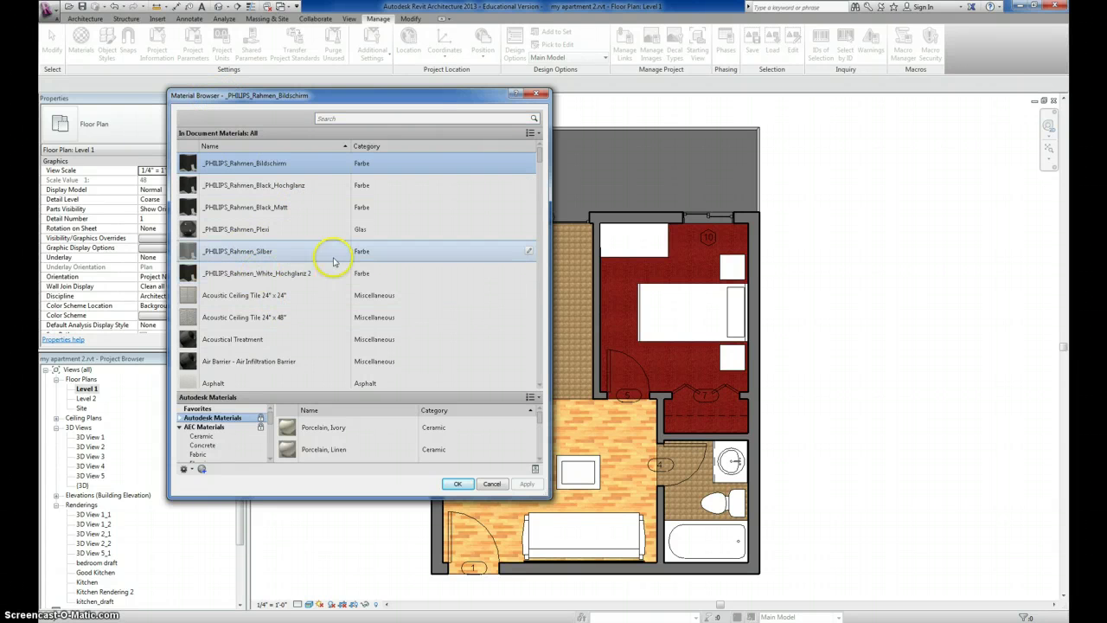
pyautogui.moveTo(541, 158); pyautogui.dragTo(548, 212)
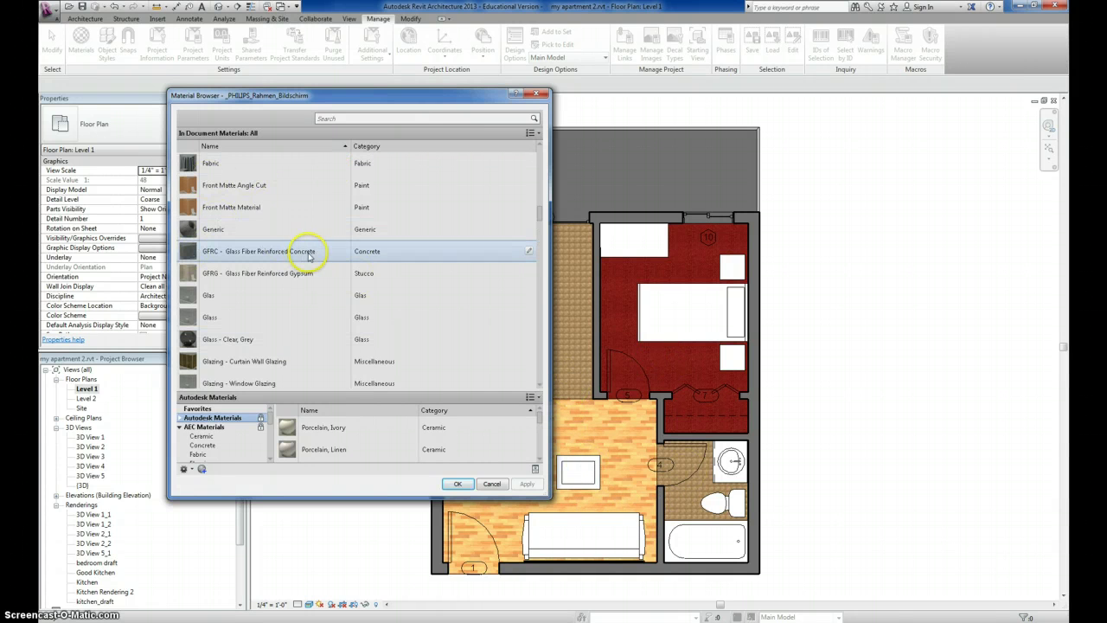
pyautogui.moveTo(542, 212); pyautogui.dragTo(526, 260)
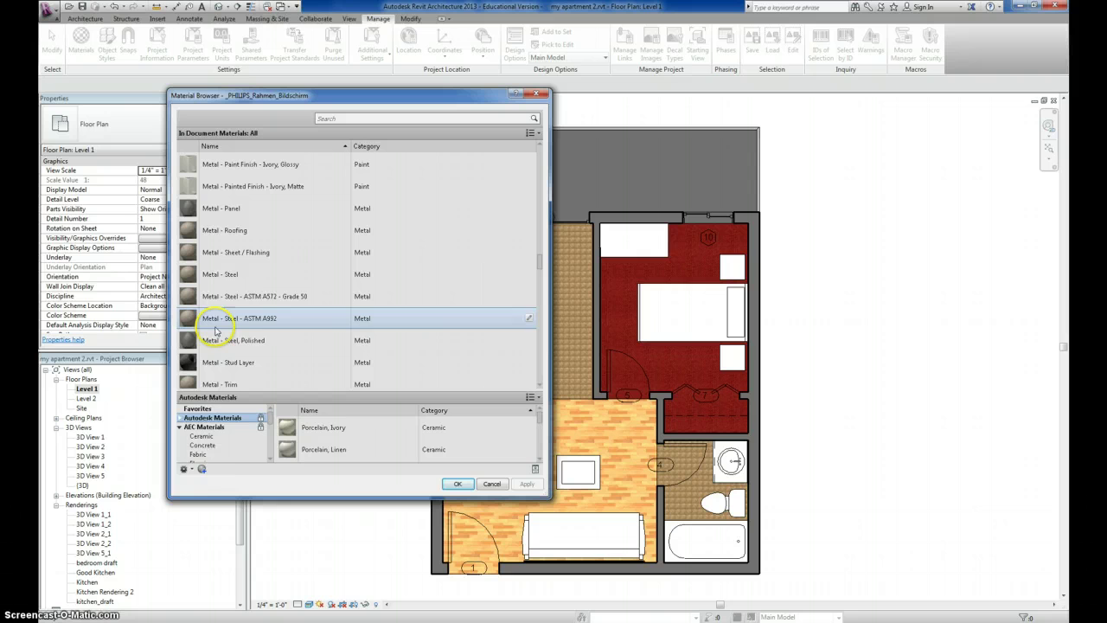
pyautogui.click(202, 469)
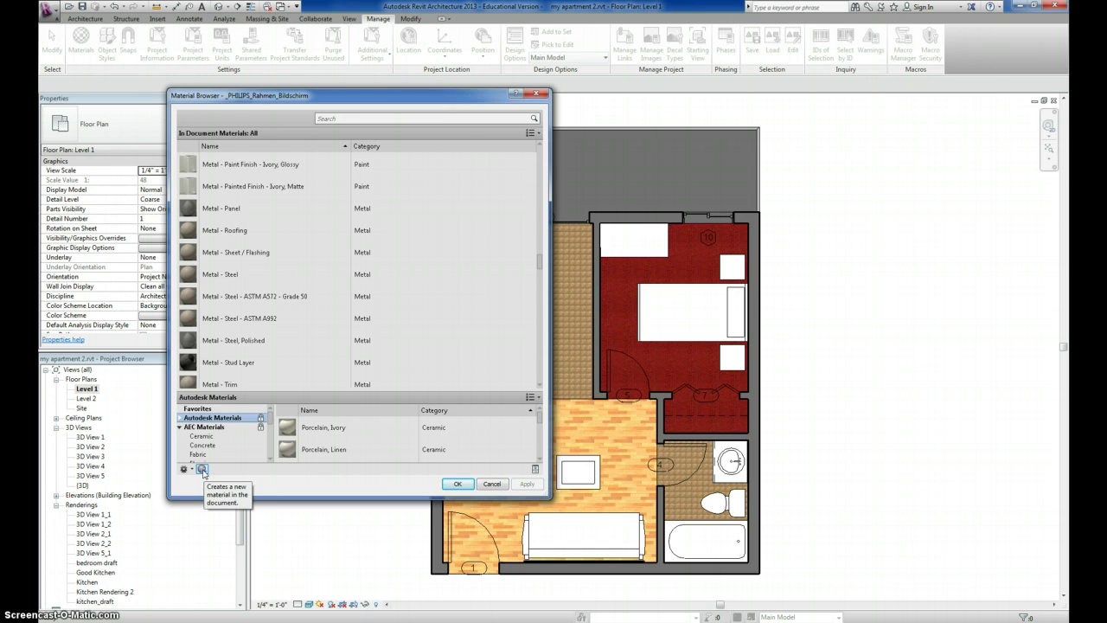
# Step: Create Default New Material, close the Material Browser, and switch the plan back to Hidden Line
pyautogui.click(201, 469)
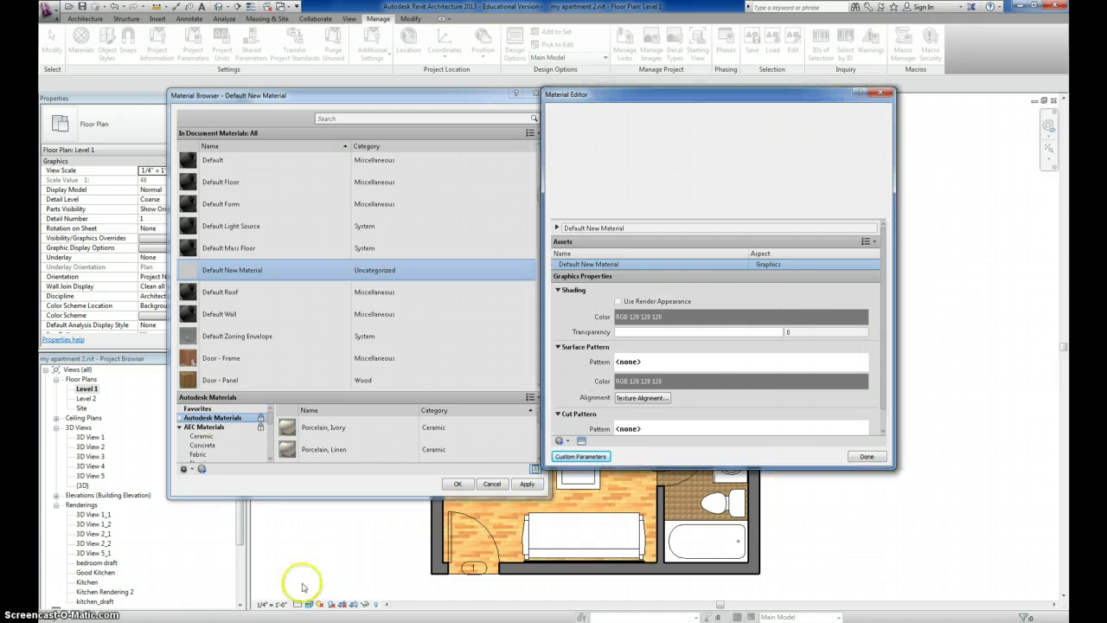
pyautogui.click(867, 456)
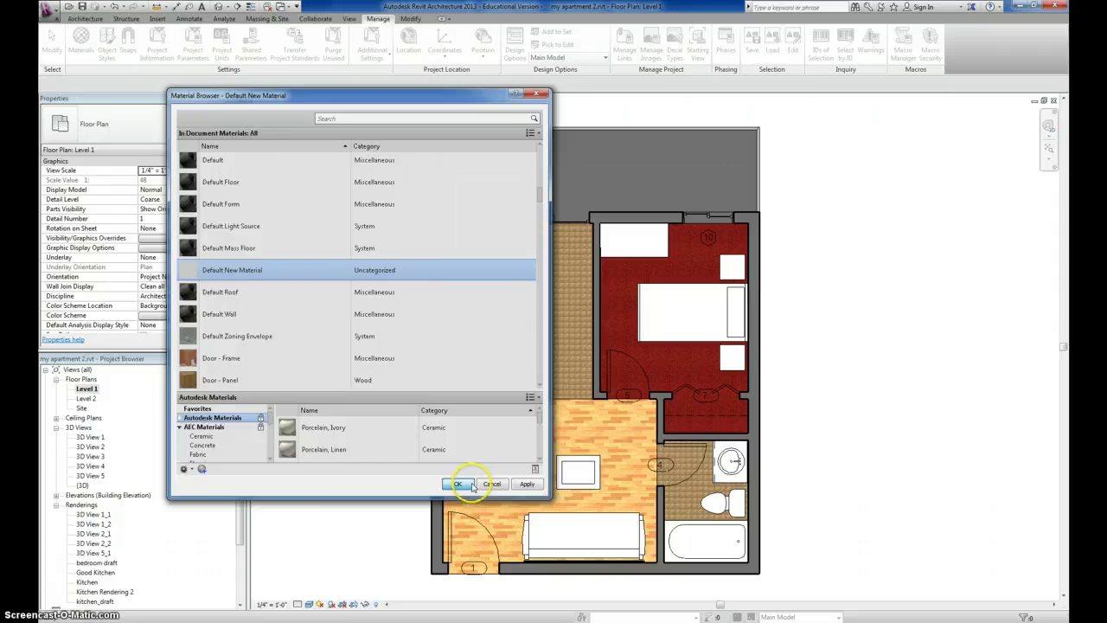
pyautogui.click(472, 485)
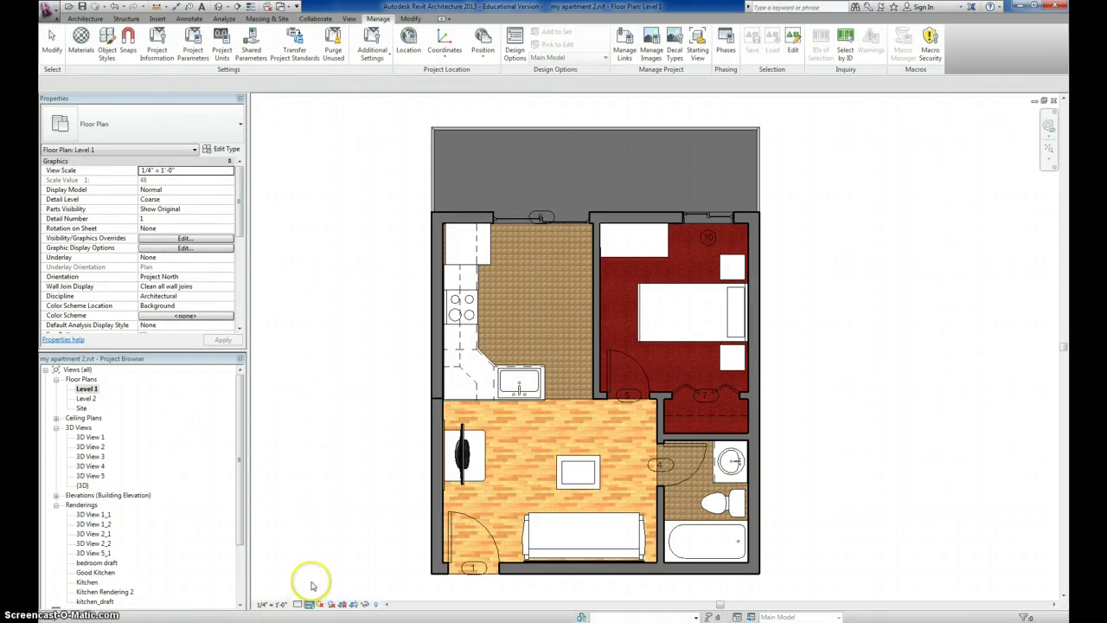
pyautogui.click(309, 604)
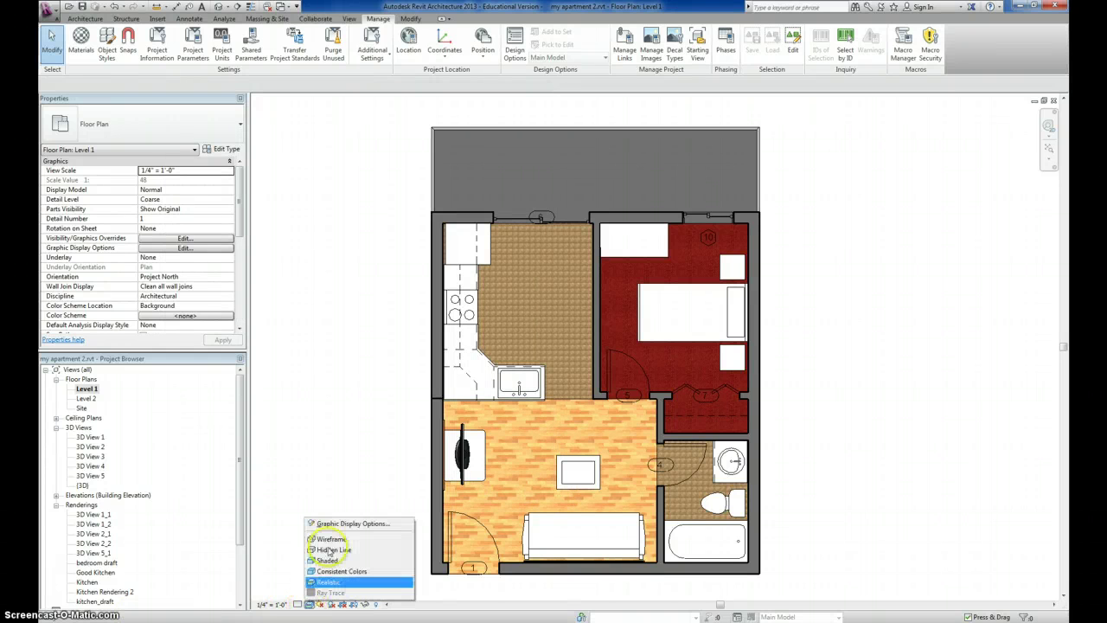
pyautogui.click(327, 549)
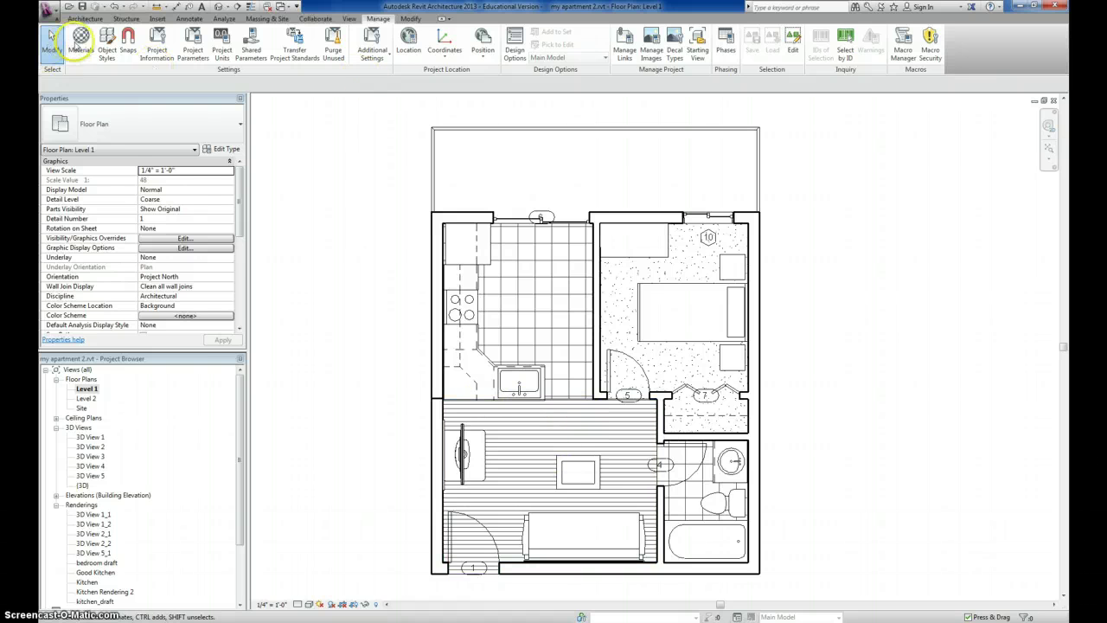
# Step: Set Default New Material's surface pattern to Horizontal-small
pyautogui.click(80, 41)
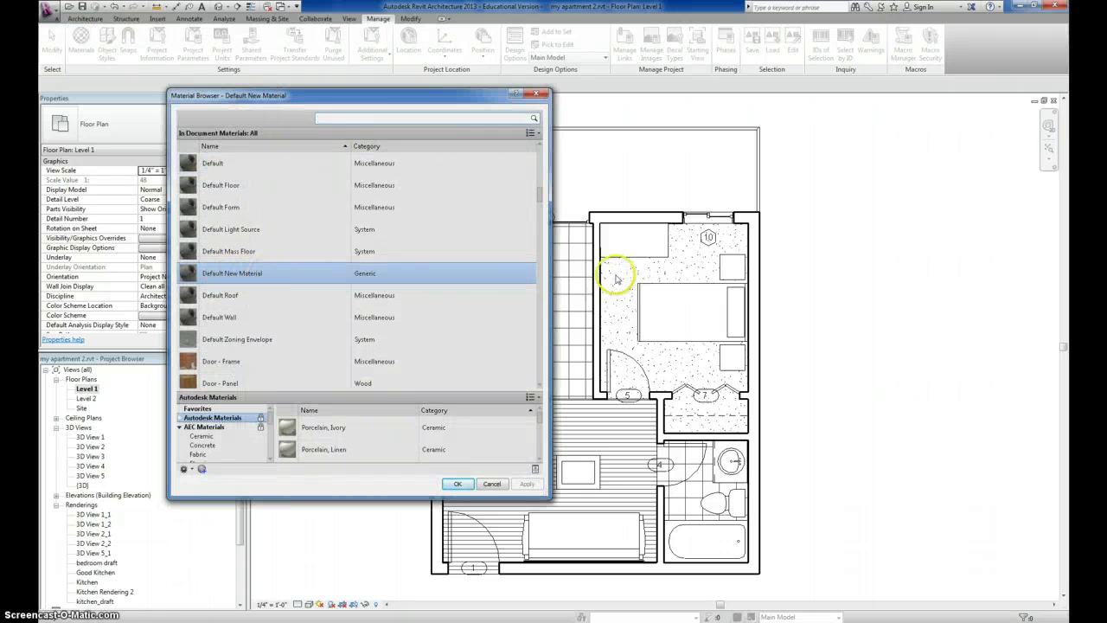
pyautogui.click(529, 275)
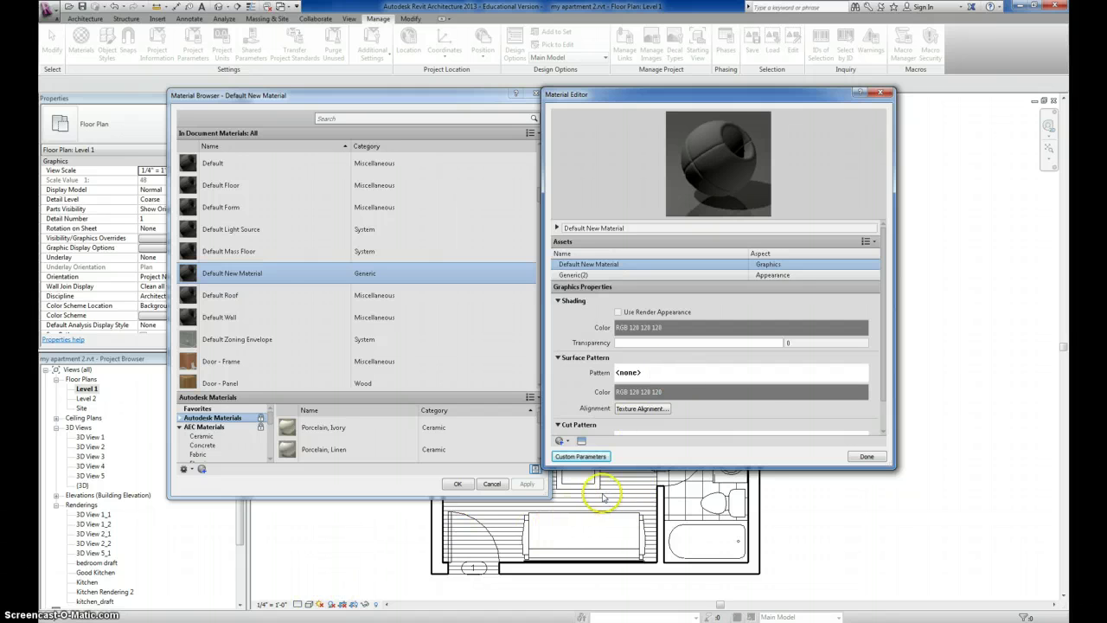
pyautogui.click(681, 374)
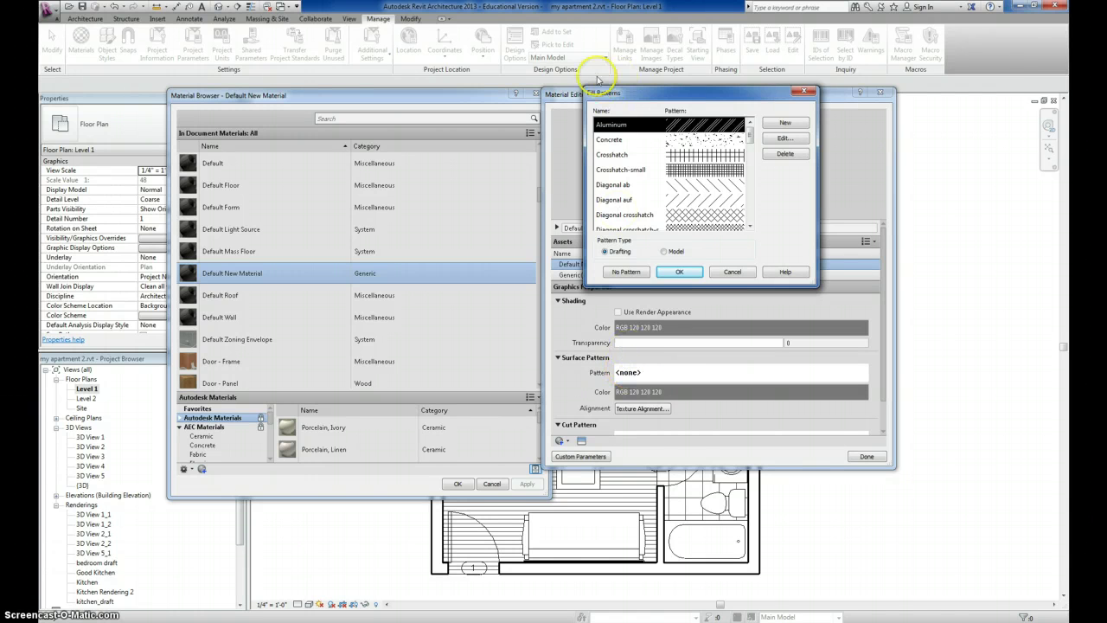
pyautogui.moveTo(751, 136); pyautogui.dragTo(752, 169)
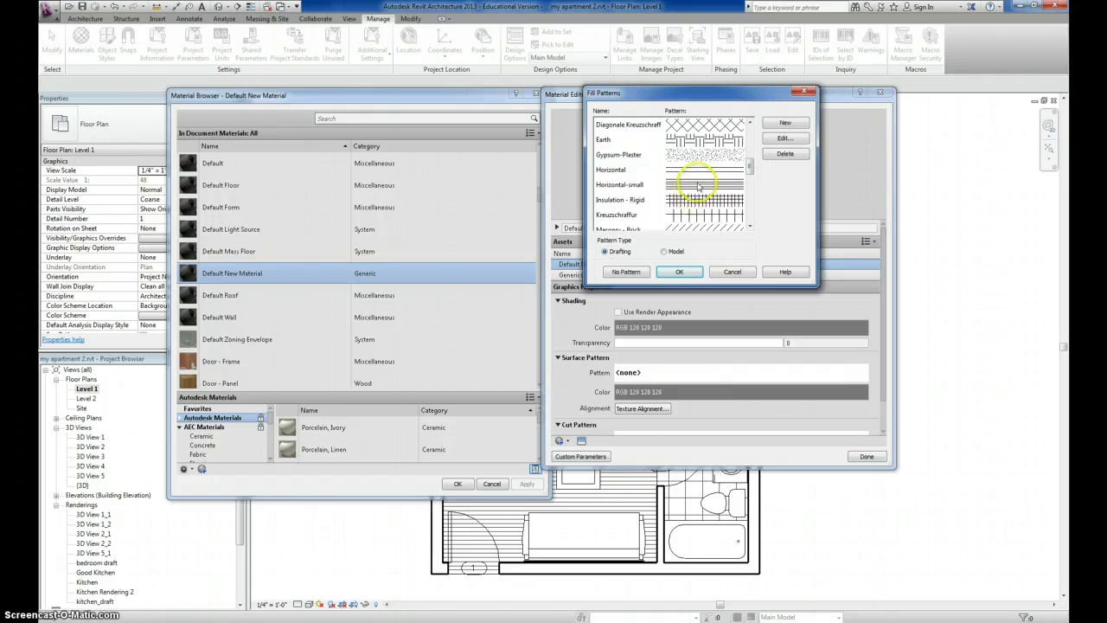
pyautogui.click(701, 186)
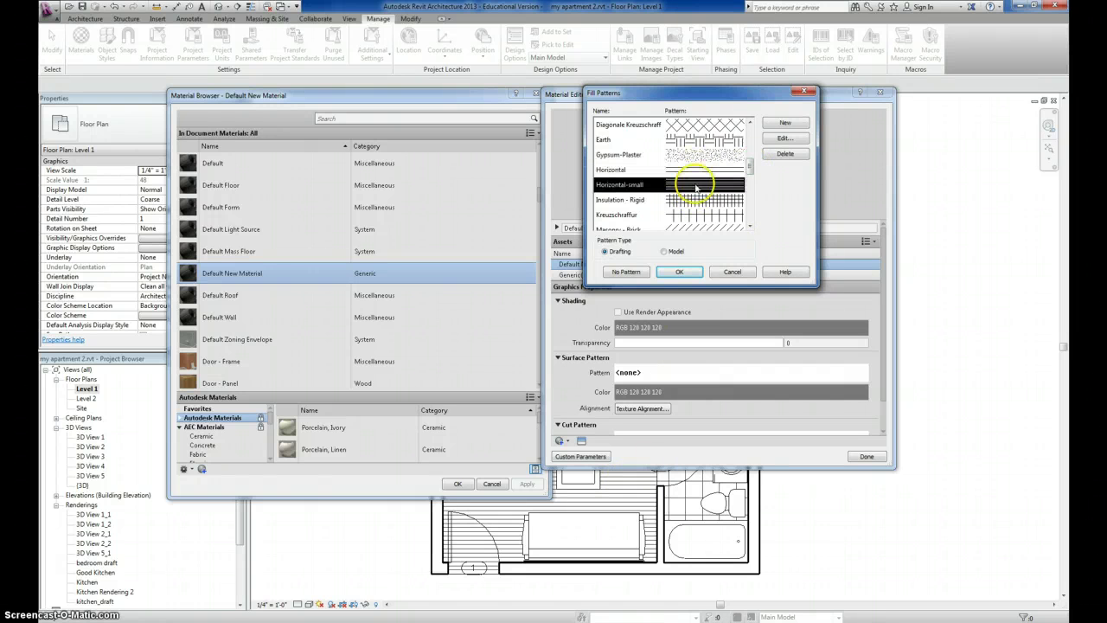
pyautogui.click(688, 272)
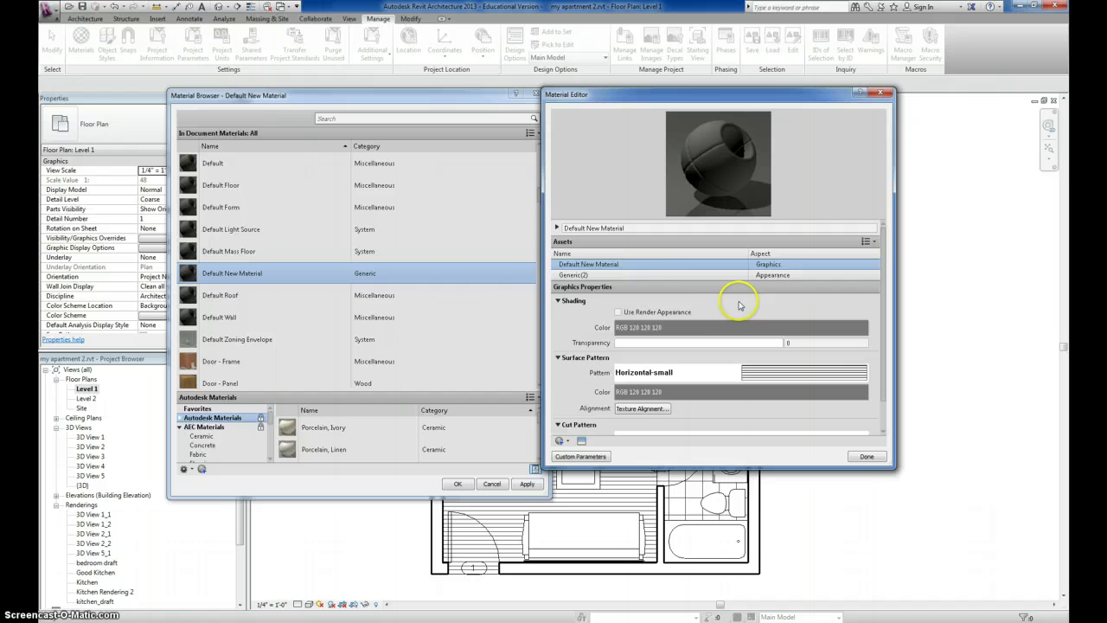
# Step: Open the appearance asset library for Default New Material and expand the Appearance Library
pyautogui.click(673, 276)
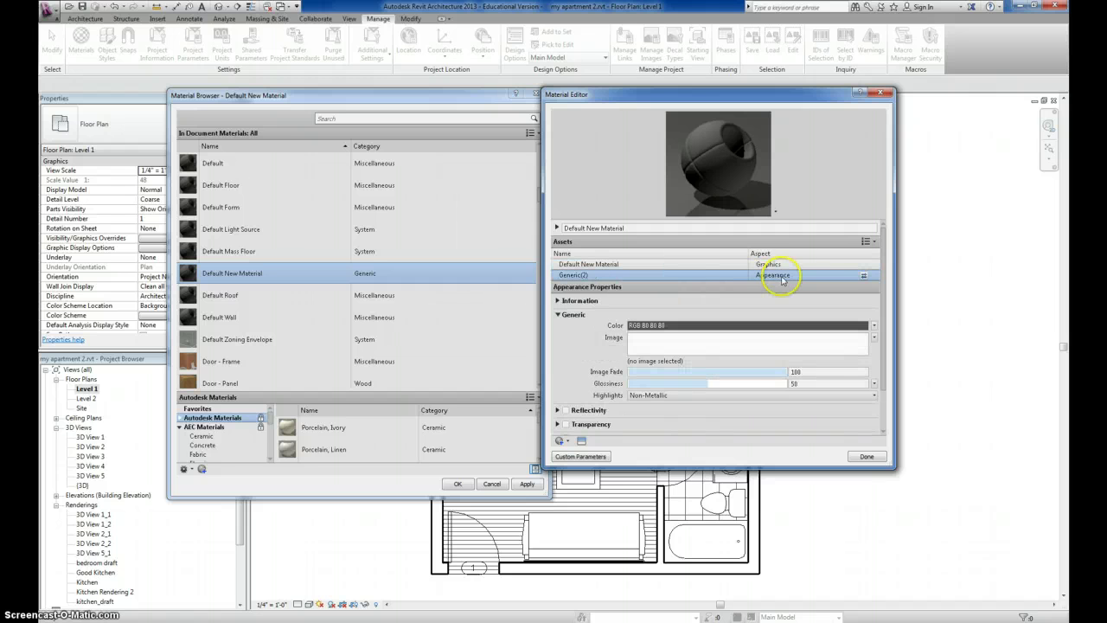
pyautogui.click(875, 241)
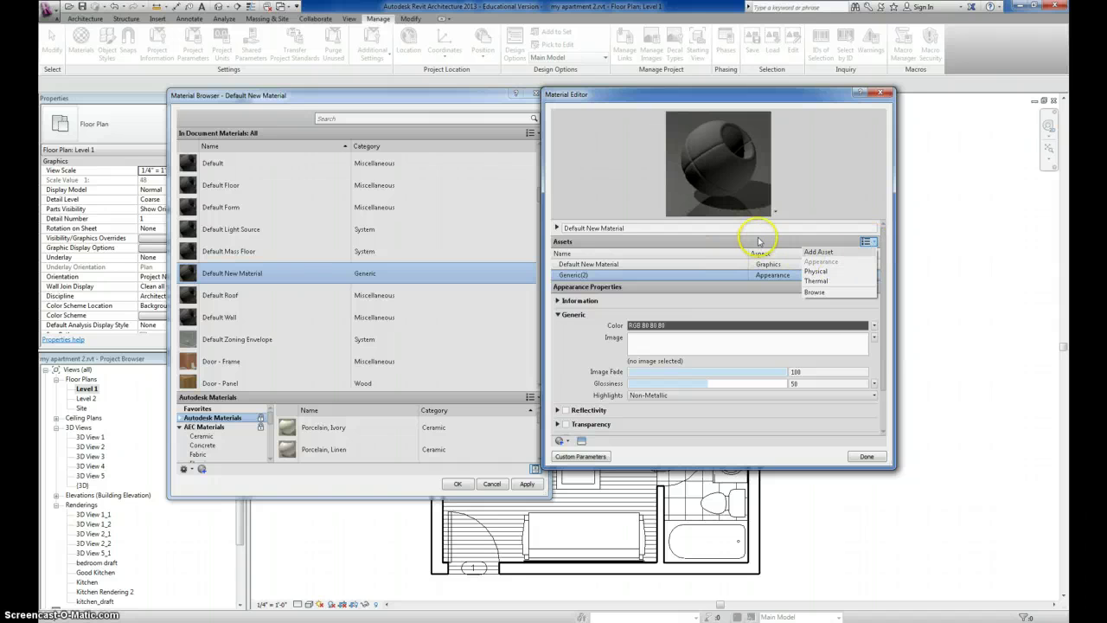
pyautogui.click(798, 275)
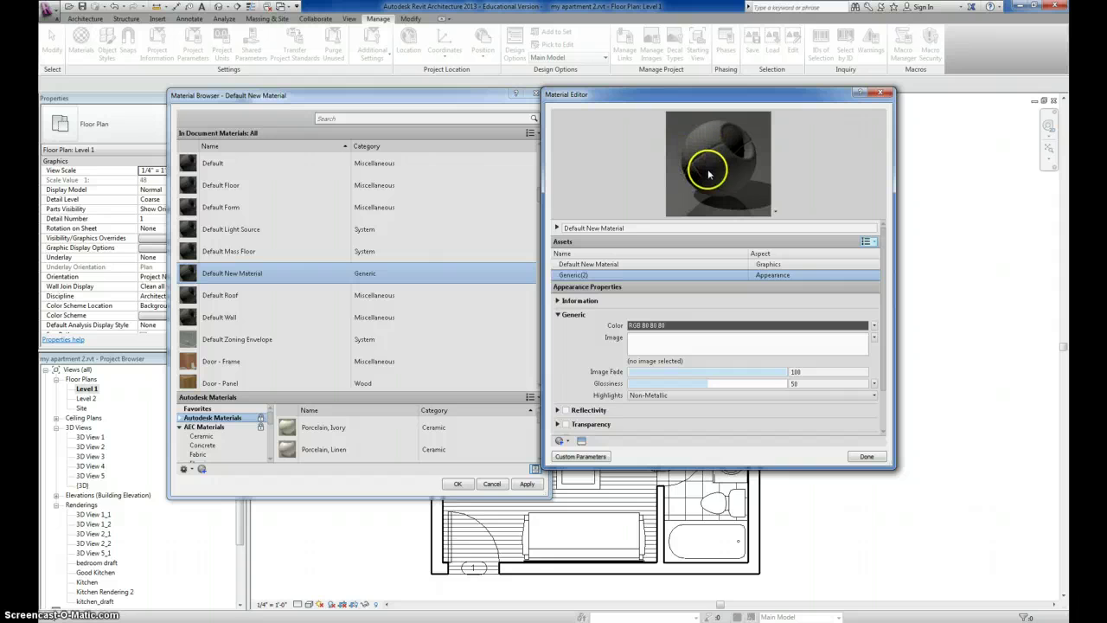
pyautogui.click(866, 277)
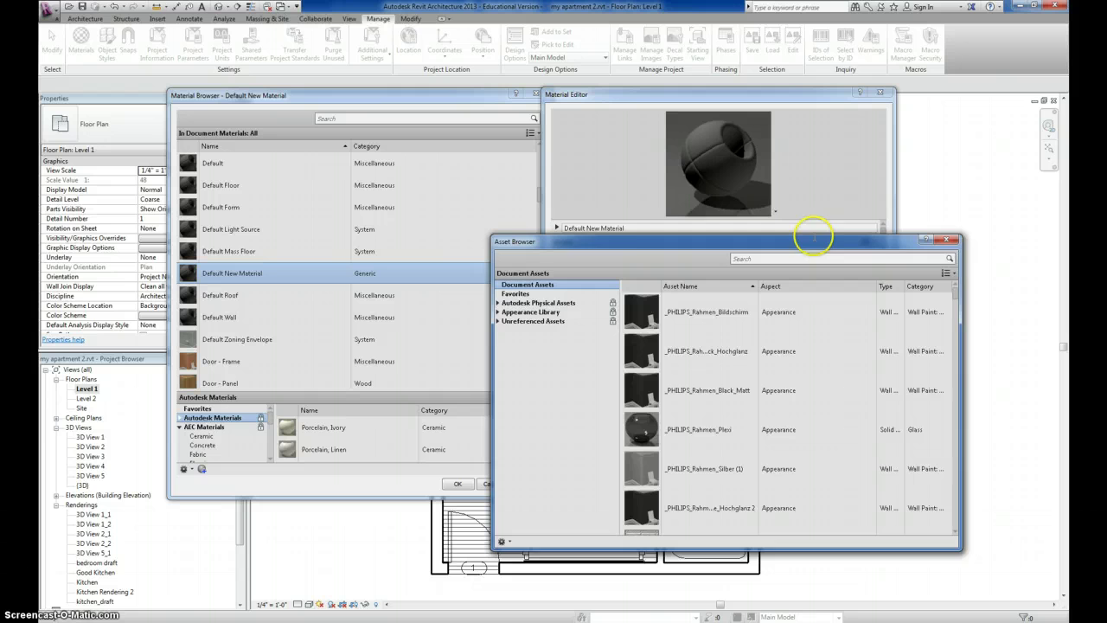
pyautogui.moveTo(817, 249); pyautogui.dragTo(841, 198)
pyautogui.scroll(-1, 511, 339)
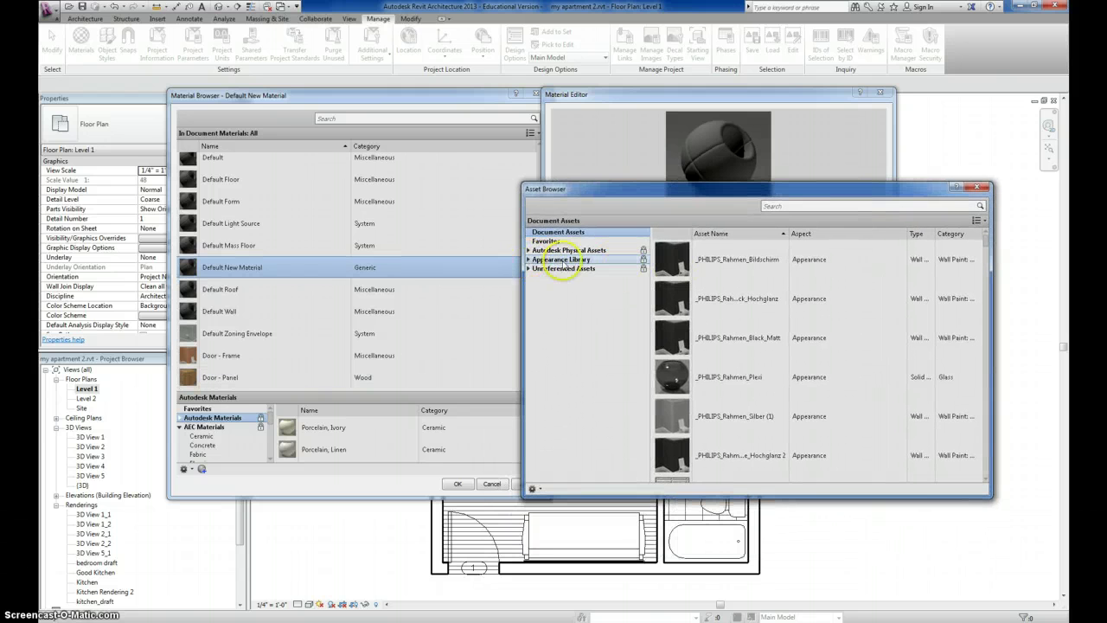
pyautogui.click(528, 259)
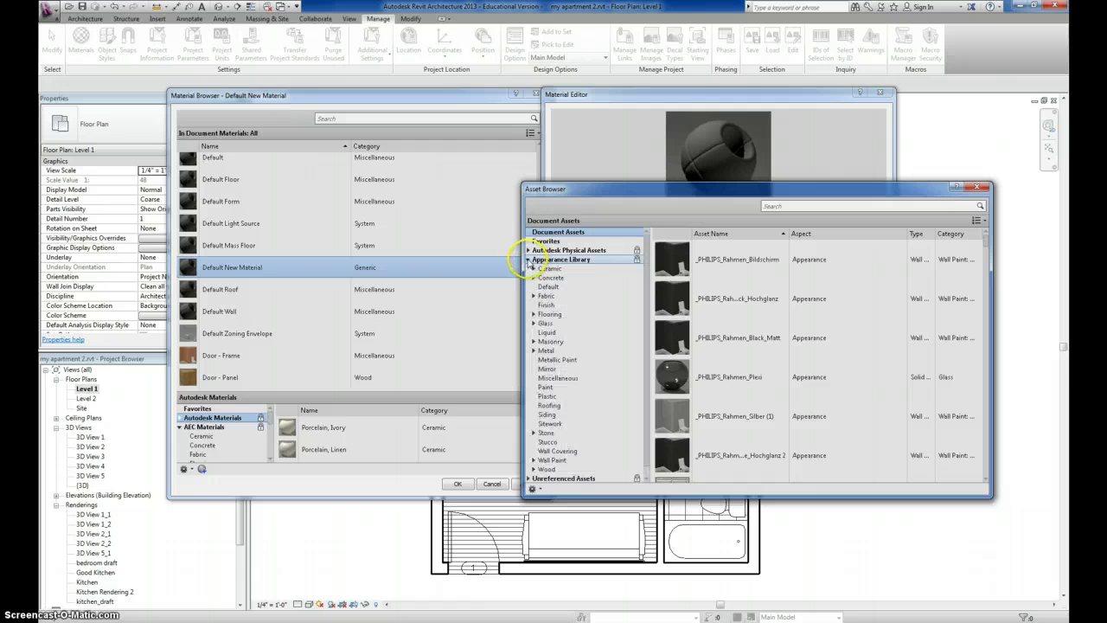
pyautogui.click(528, 259)
pyautogui.click(560, 260)
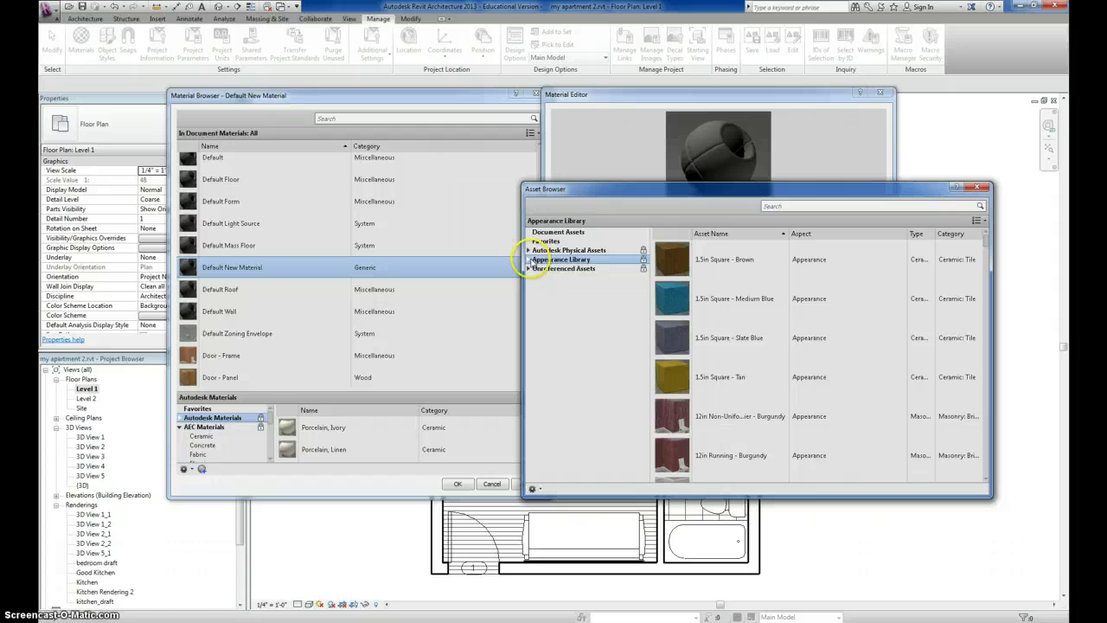
pyautogui.click(529, 260)
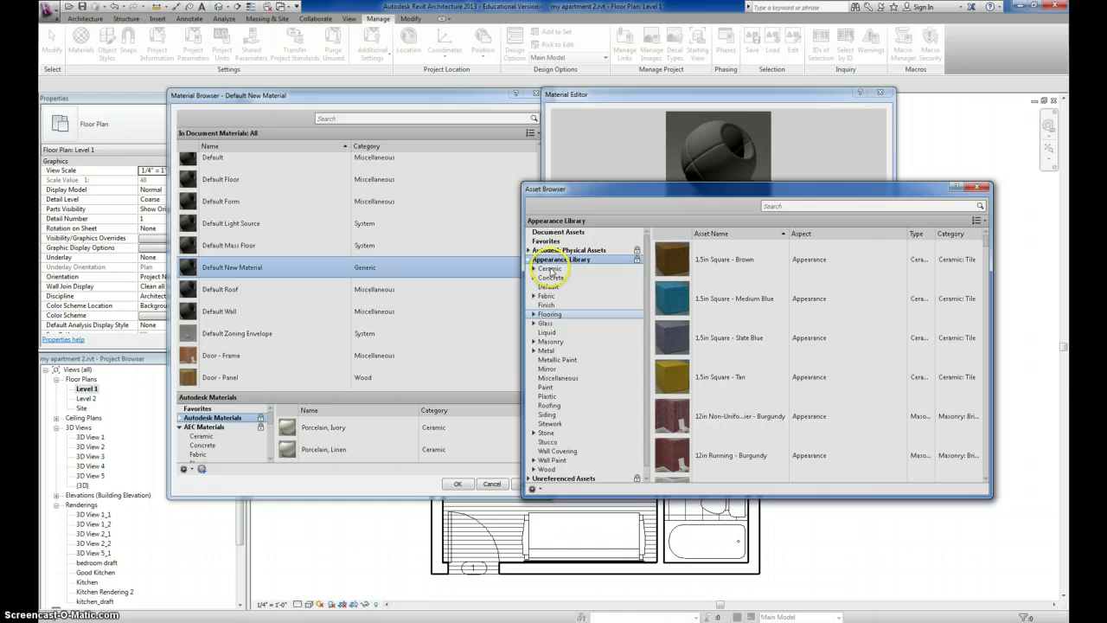
# Step: Replace the appearance with Flooring > Wood > White Oak - Wild Berries and finish editing
pyautogui.click(550, 315)
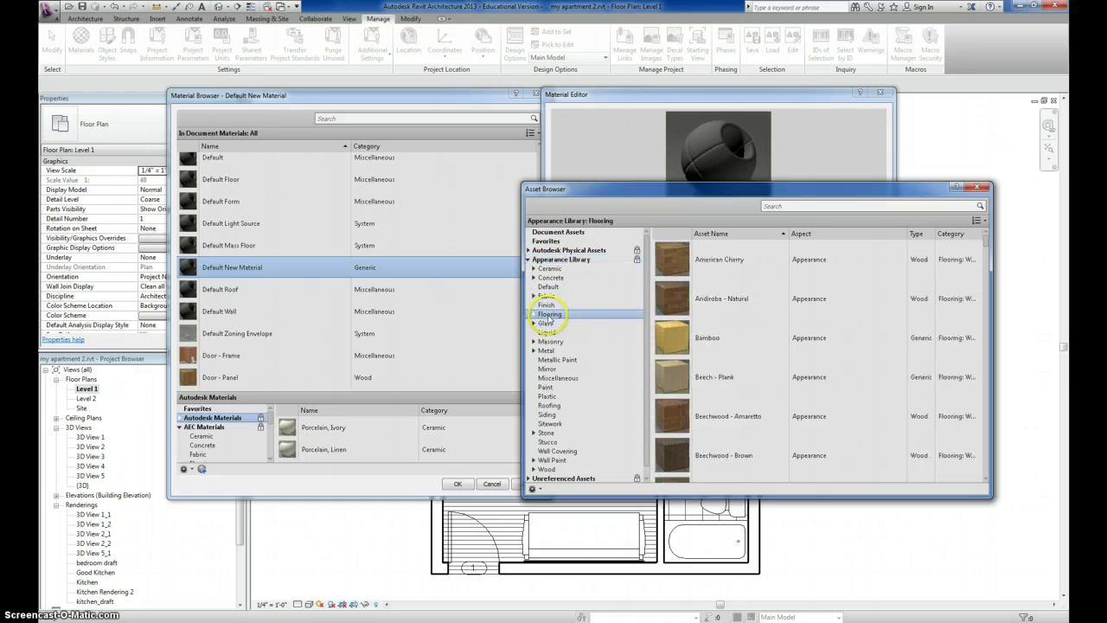
pyautogui.click(728, 416)
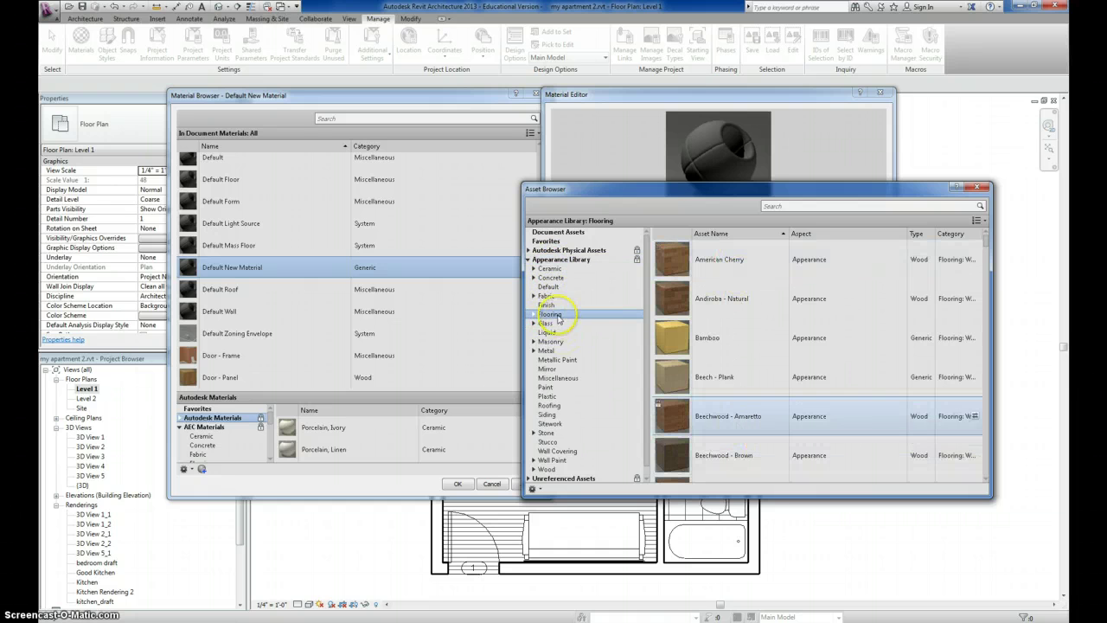
pyautogui.click(533, 315)
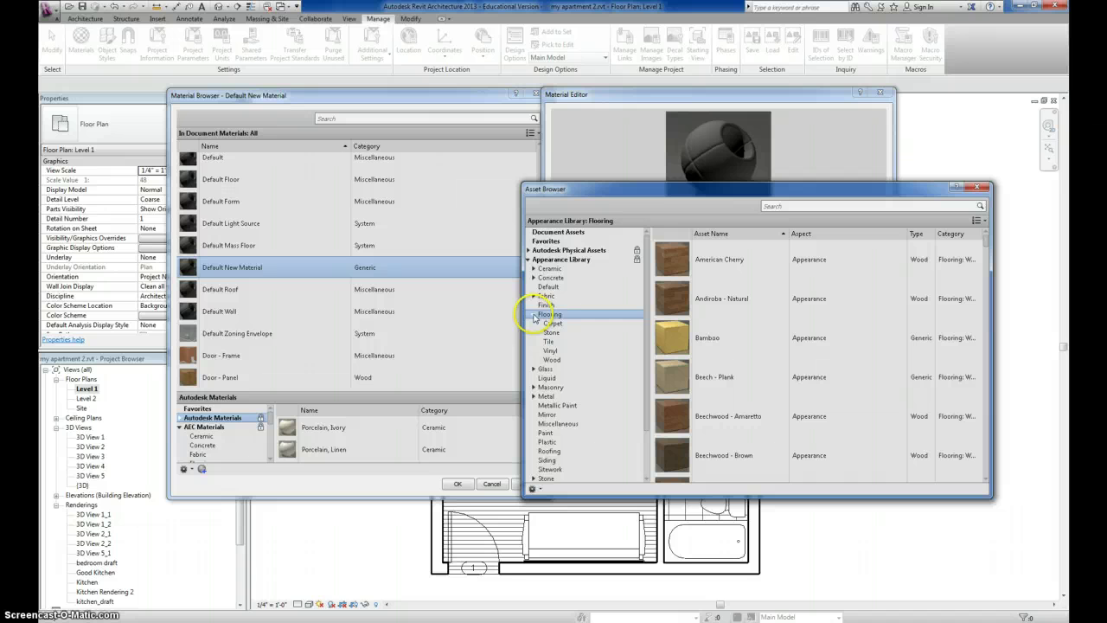
pyautogui.click(553, 360)
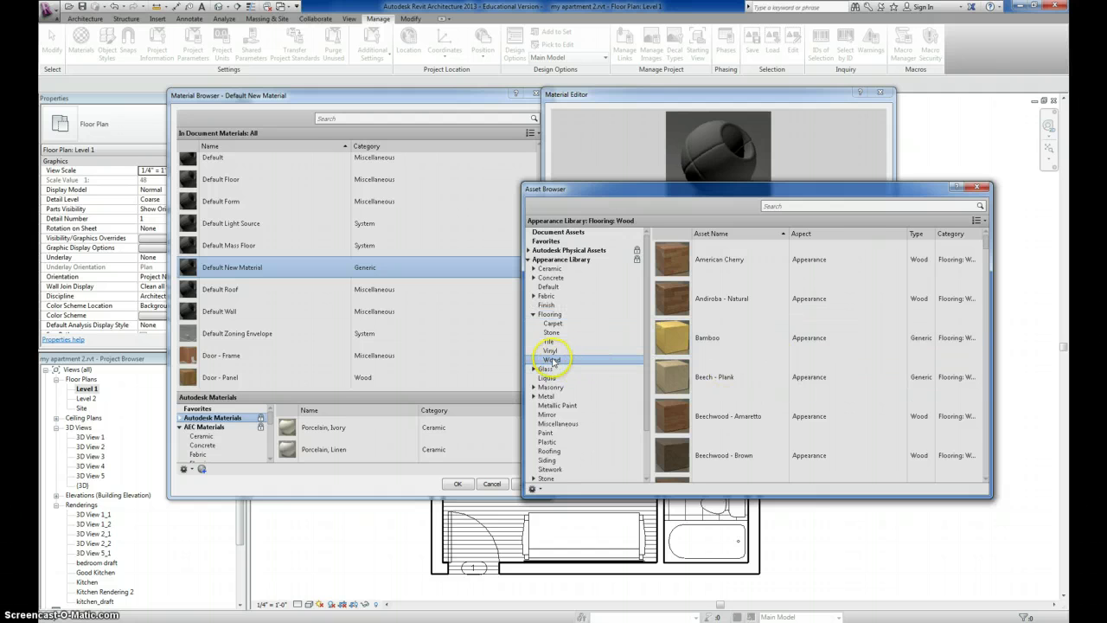
pyautogui.scroll(-10, 759, 327)
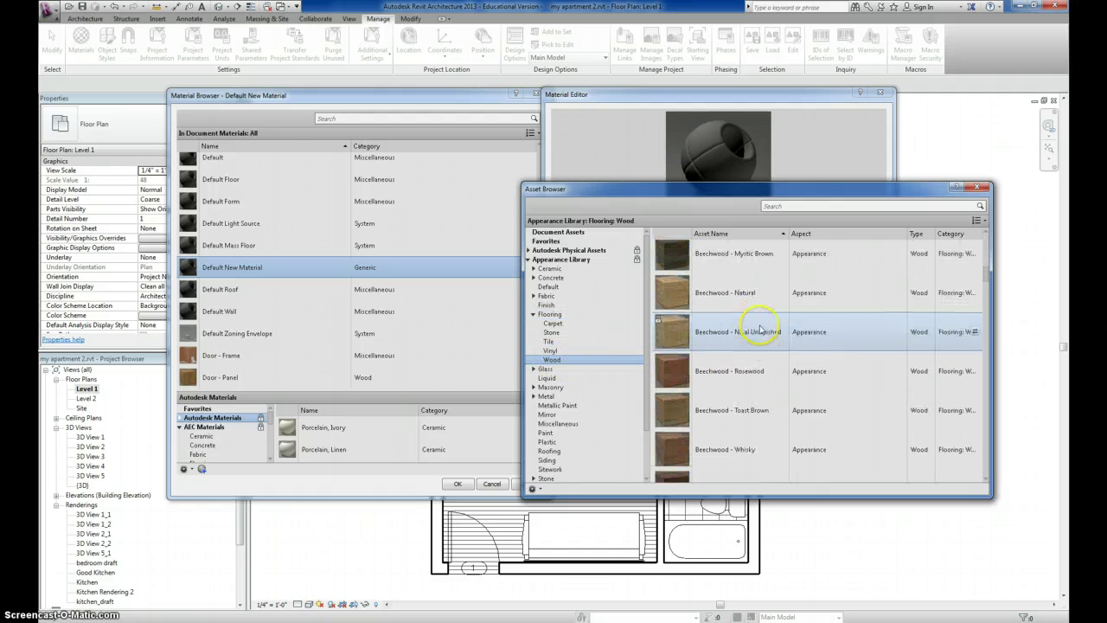
pyautogui.scroll(-3, 760, 329)
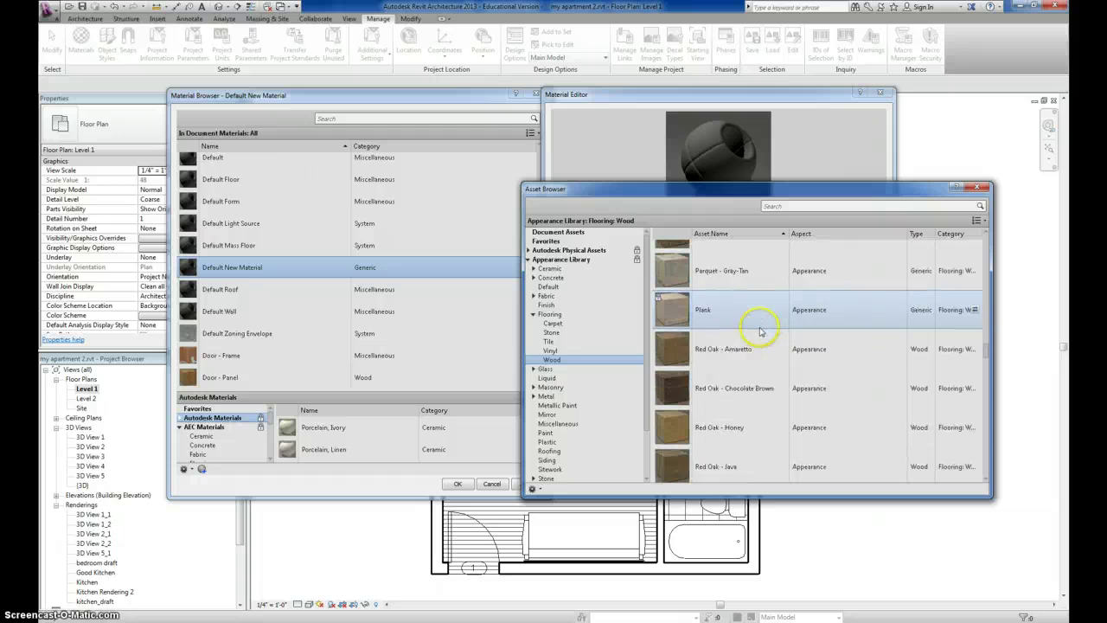
pyautogui.scroll(-6, 759, 331)
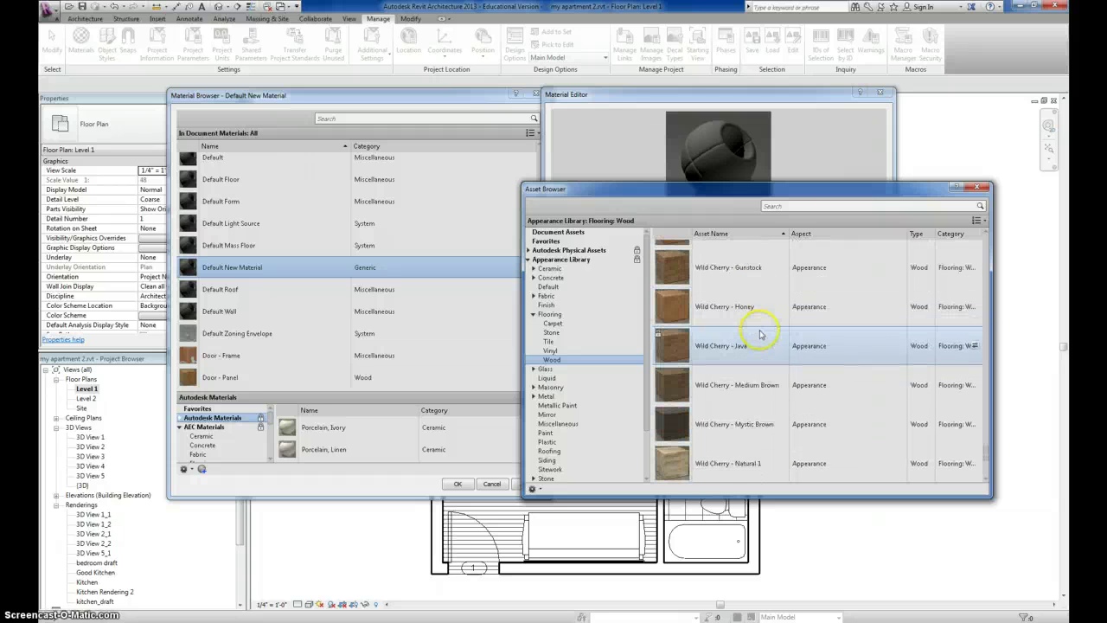
pyautogui.scroll(4, 759, 334)
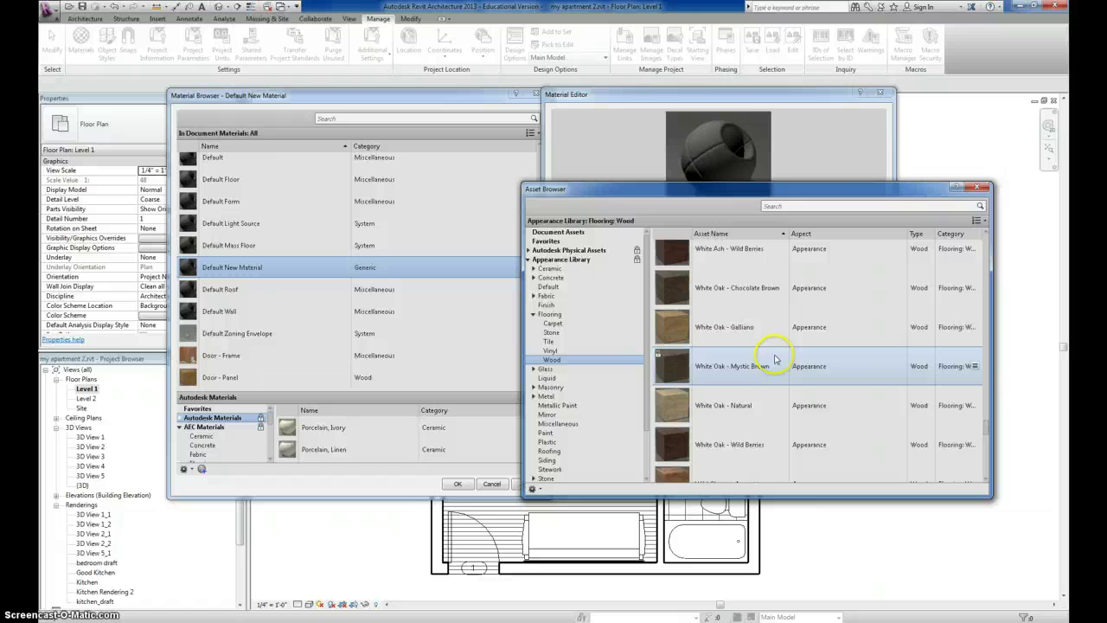
pyautogui.click(974, 445)
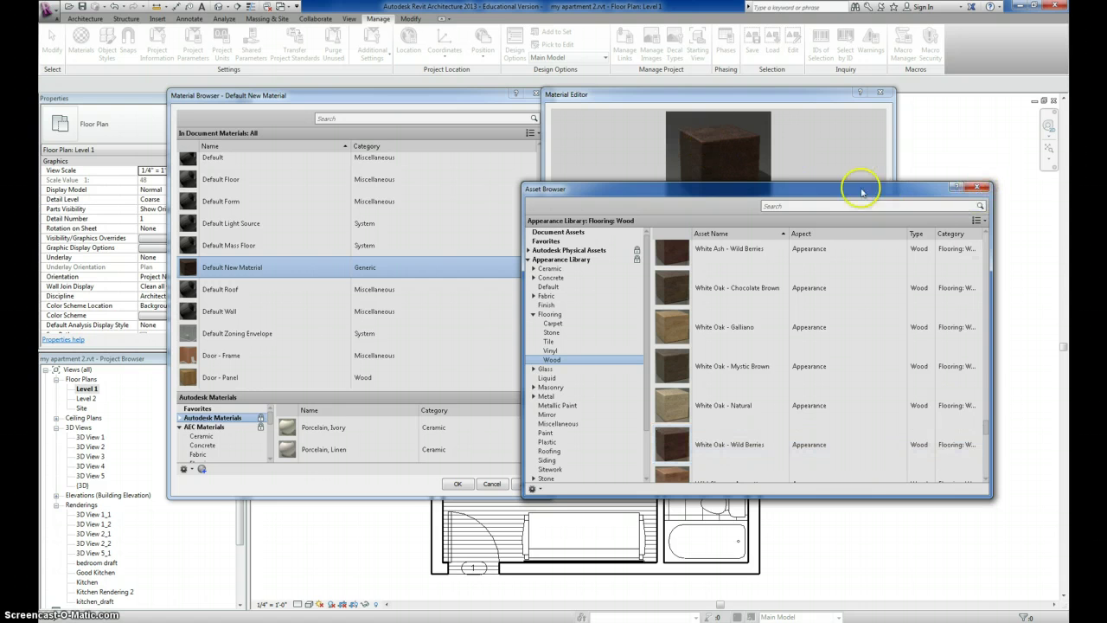
pyautogui.click(980, 188)
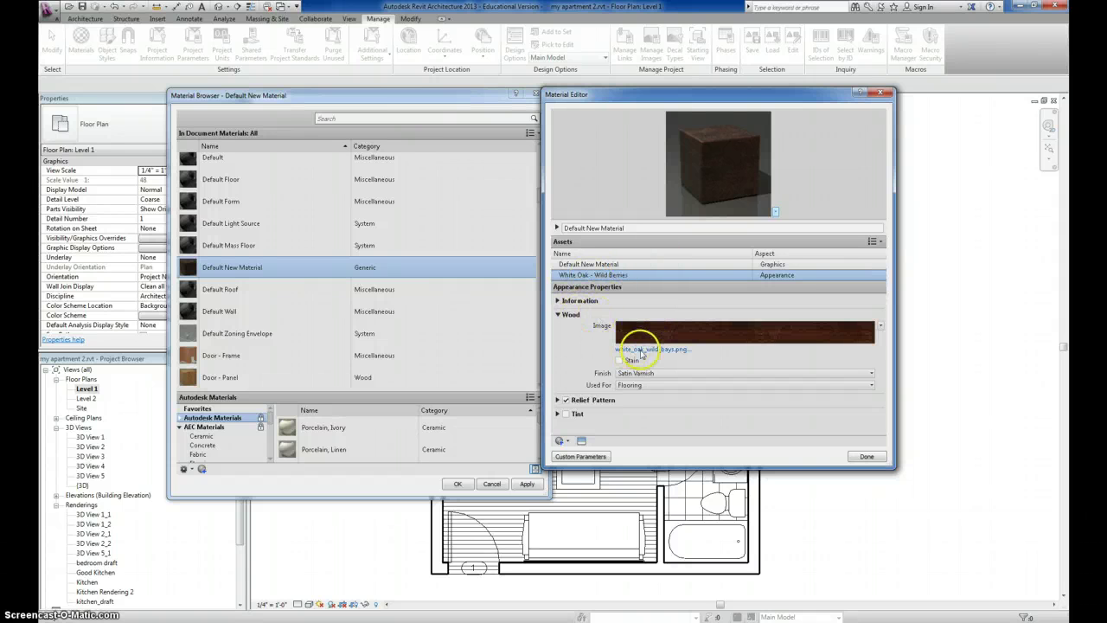
pyautogui.click(880, 459)
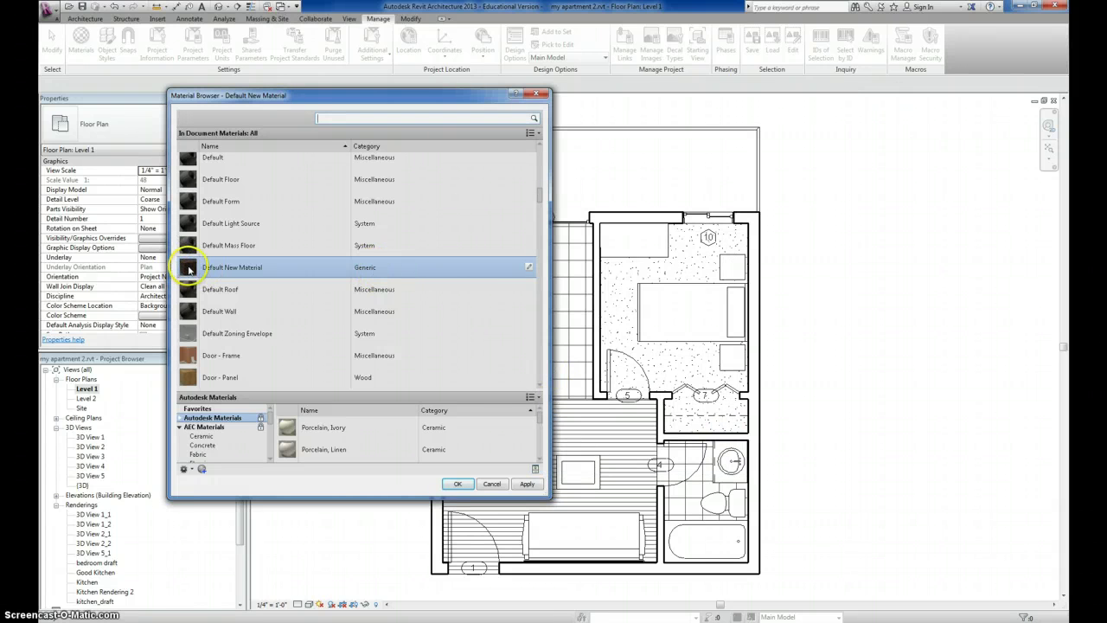
# Step: Rename the new material to FLOORING - HARDWOOD (OAK - WILD BERRIES)
pyautogui.rightClick(227, 270)
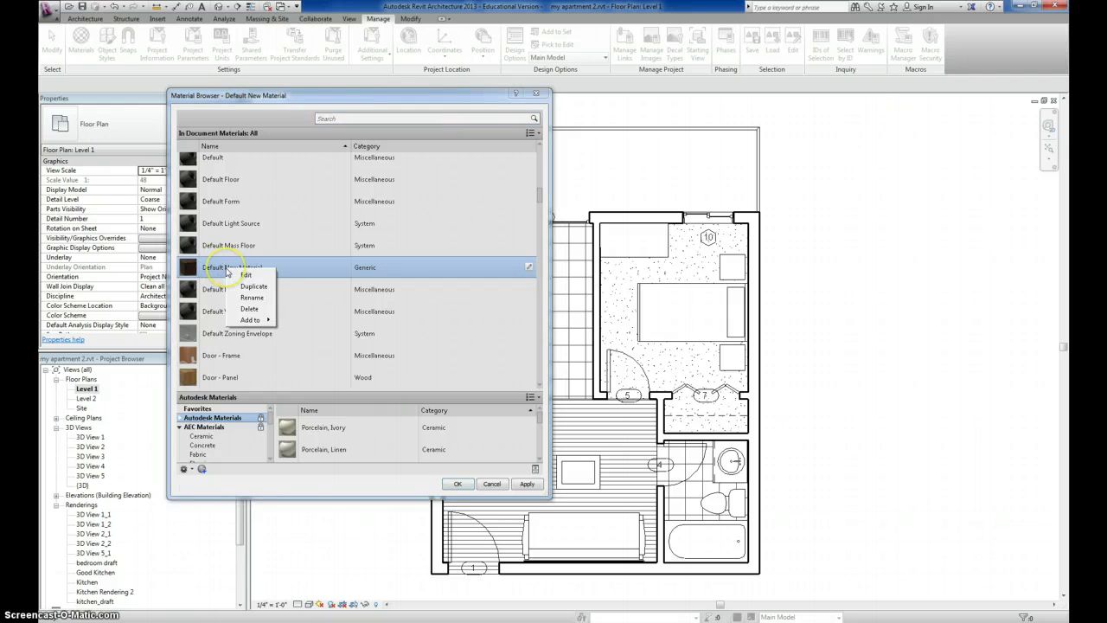
pyautogui.click(253, 298)
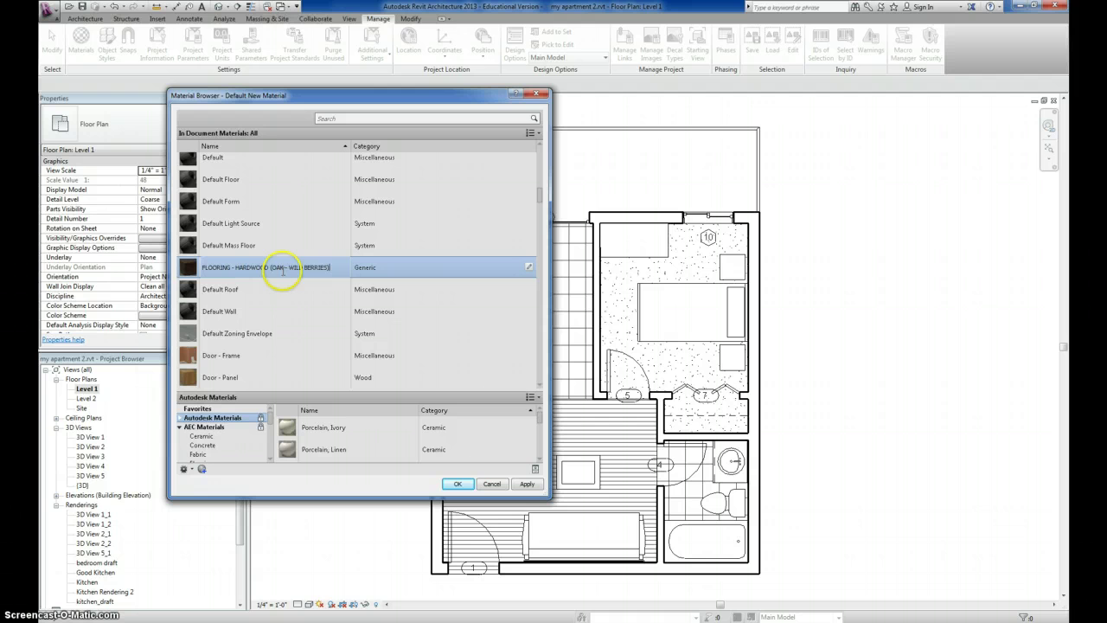
pyautogui.press('Return')
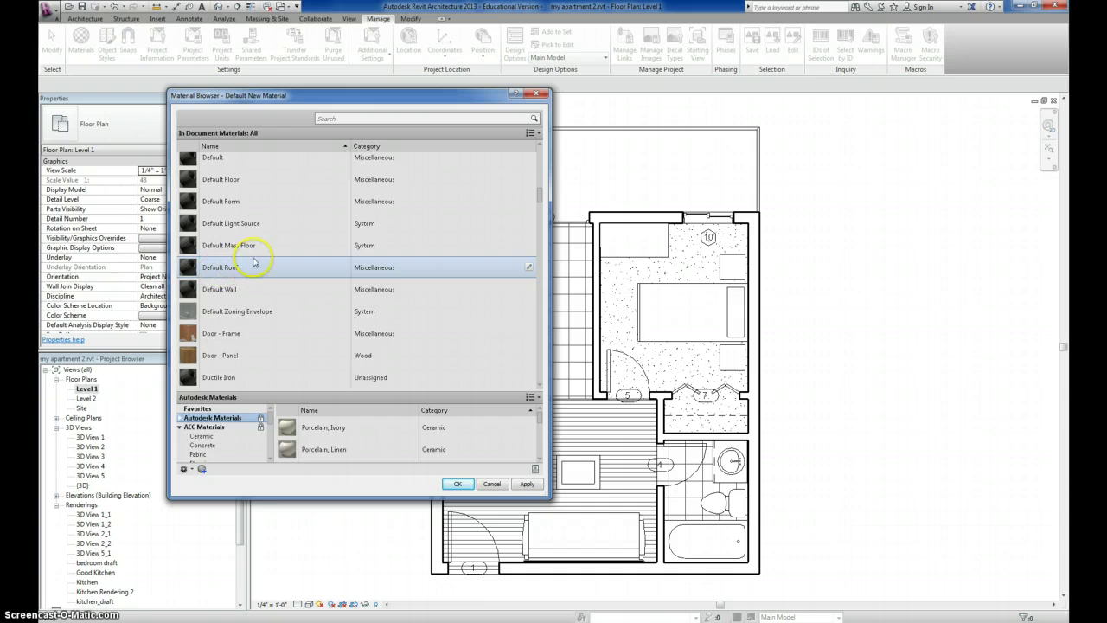
# Step: Accept the material changes and close the Material Browser
pyautogui.scroll(1, 251, 264)
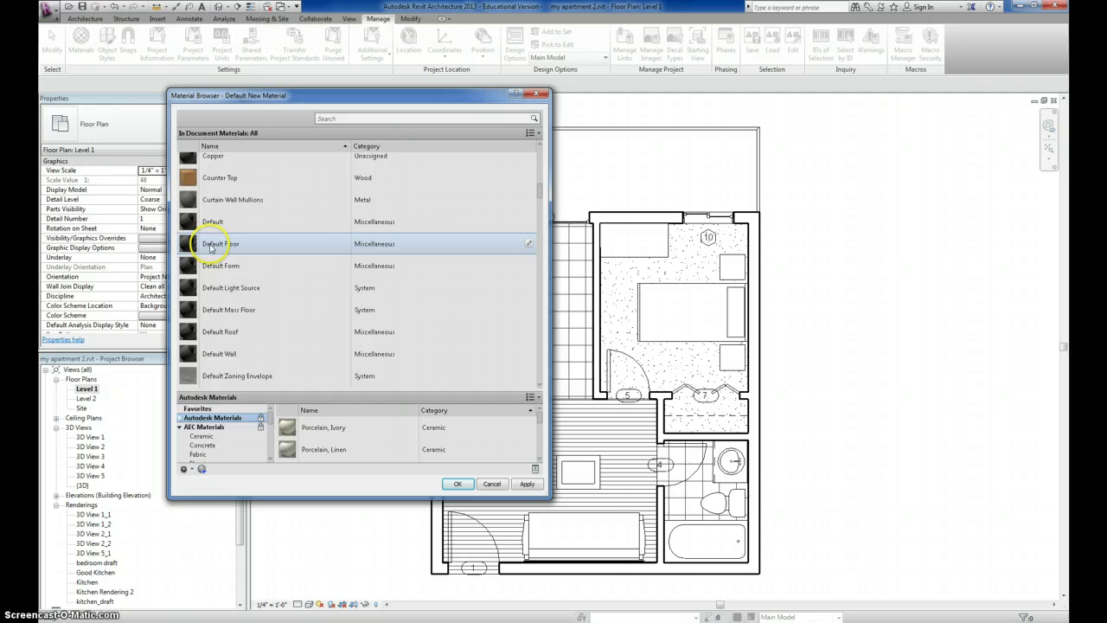
pyautogui.scroll(-3, 208, 249)
pyautogui.scroll(-3, 209, 249)
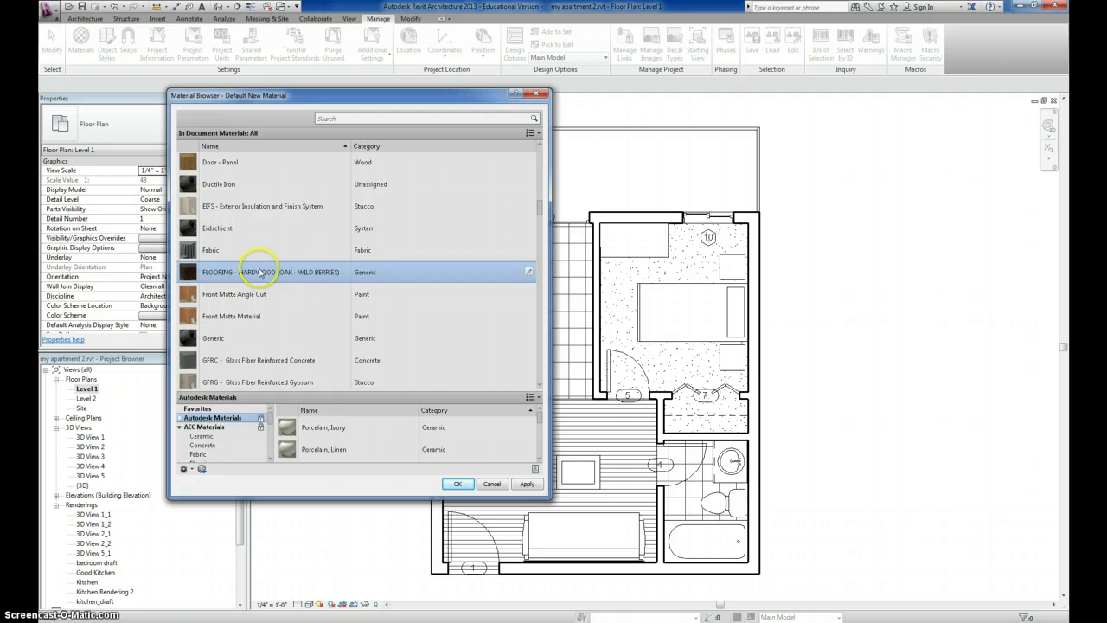
pyautogui.click(458, 485)
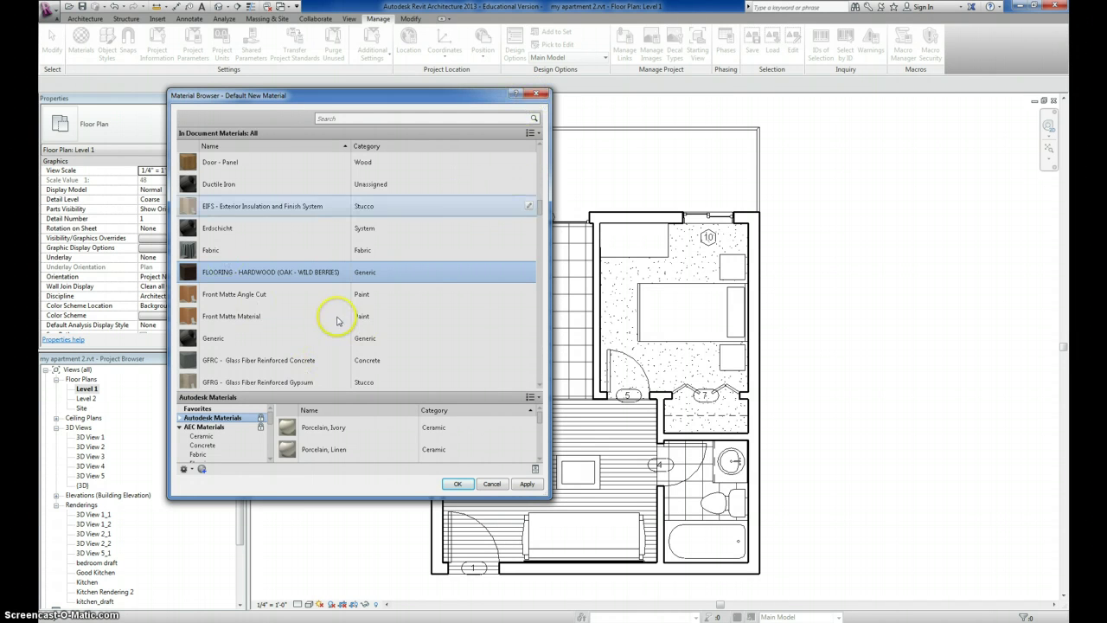
pyautogui.click(260, 276)
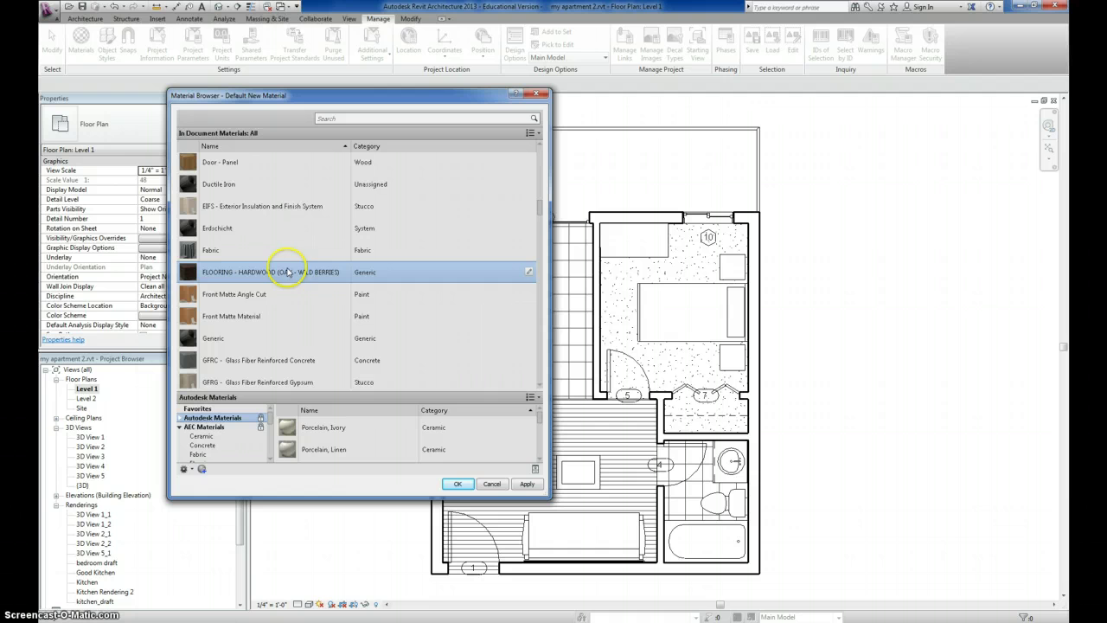
pyautogui.scroll(-1, 449, 436)
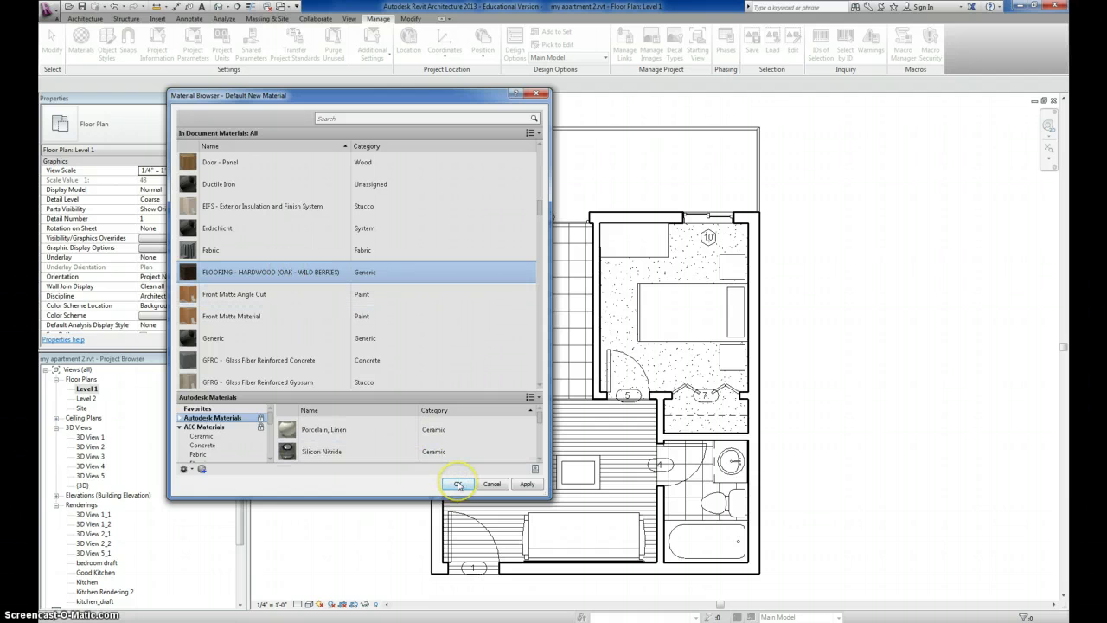
pyautogui.click(457, 485)
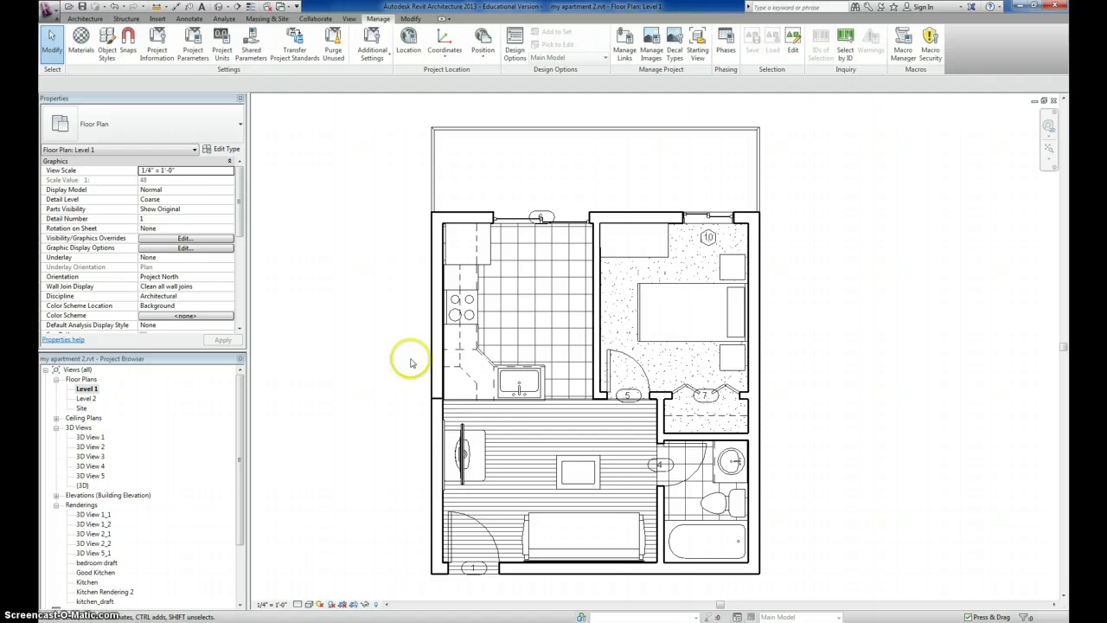
# Step: Duplicate the living-room floor's Wood Joist 10" - Wood Finish type as MY HARDWOOD FLOOR - WILD BERRIES
pyautogui.click(530, 427)
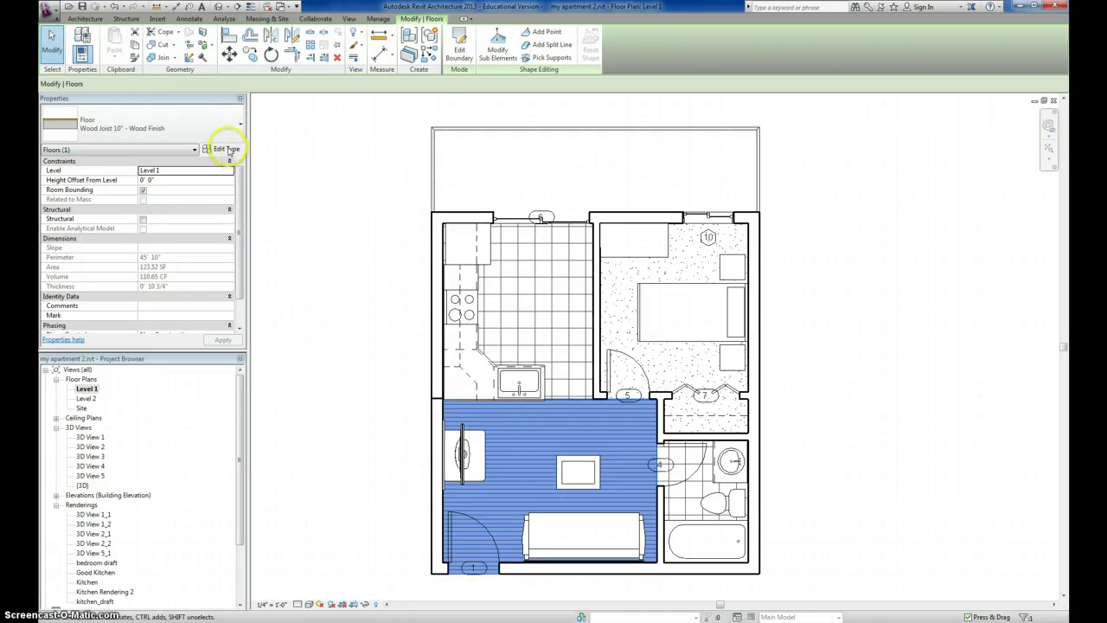
pyautogui.click(226, 149)
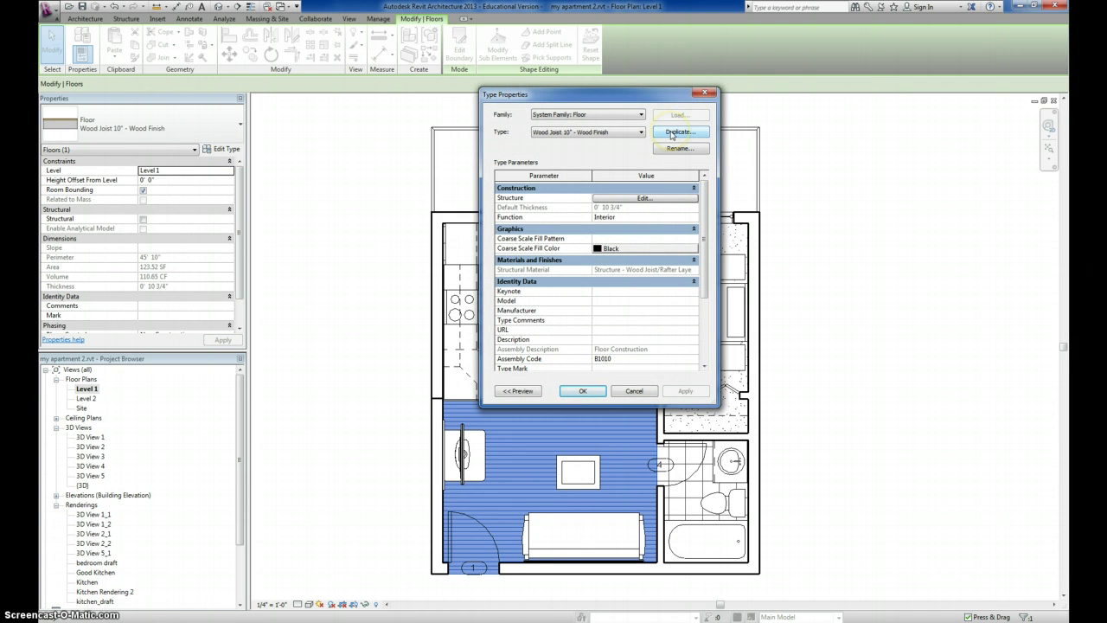
pyautogui.click(672, 134)
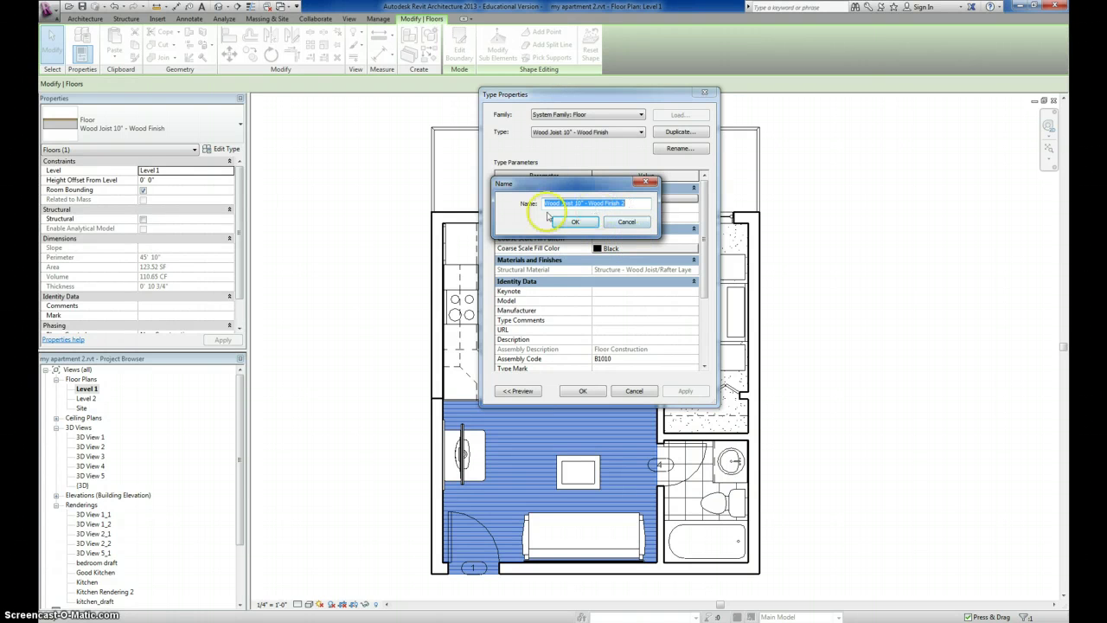
pyautogui.write('m')
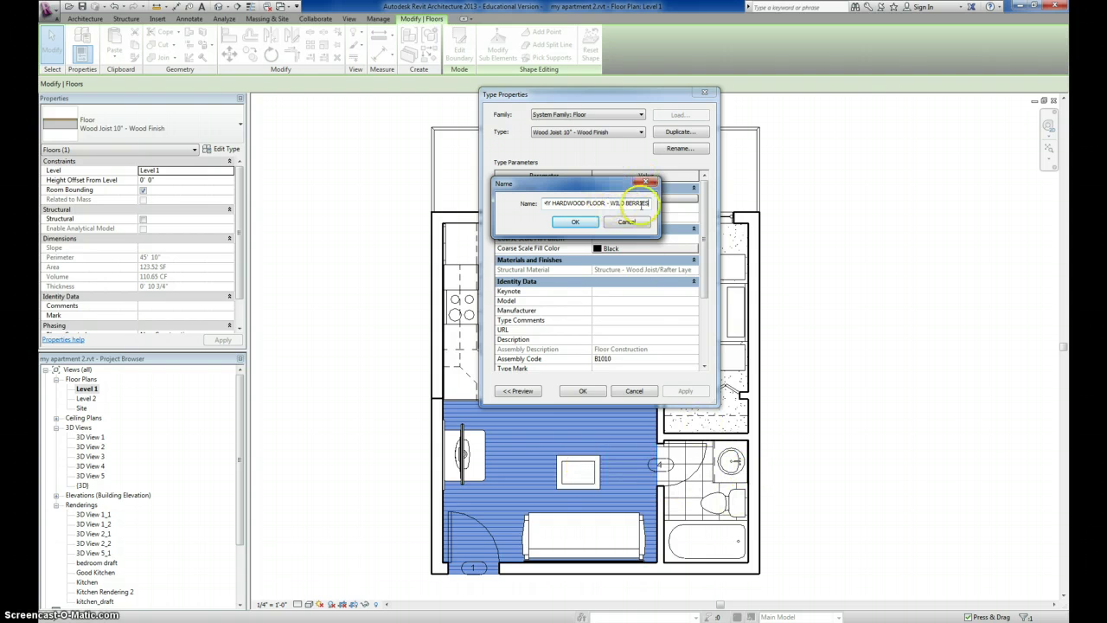
pyautogui.click(578, 223)
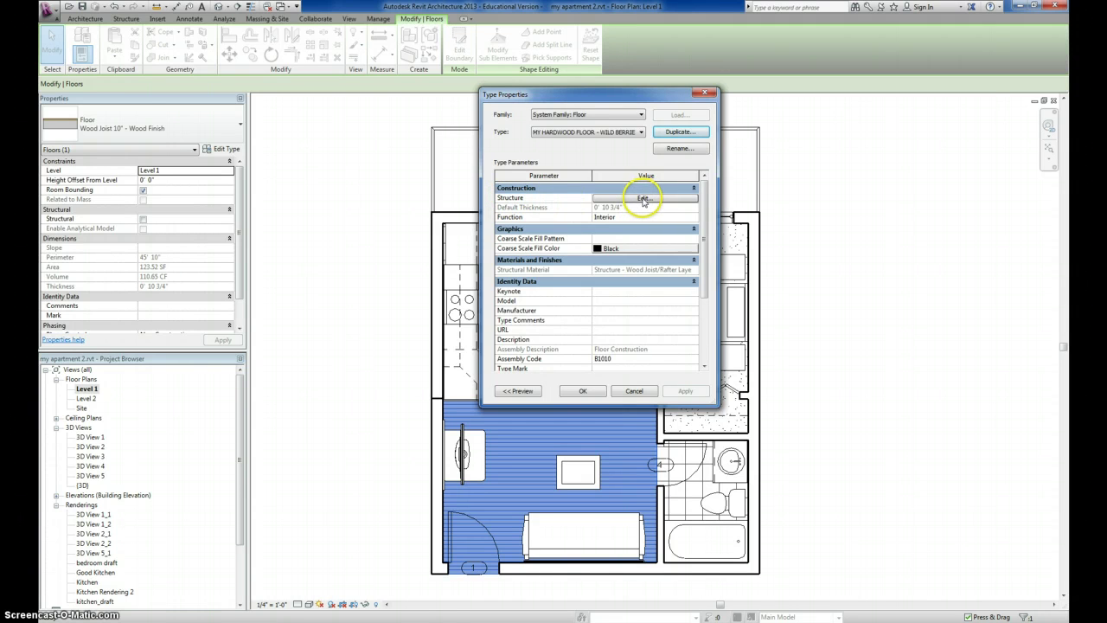
# Step: Set the Finish 1 layer to FLOORING - HARDWOOD (OAK - WILD BERRIES) and apply the type to the floor
pyautogui.click(643, 199)
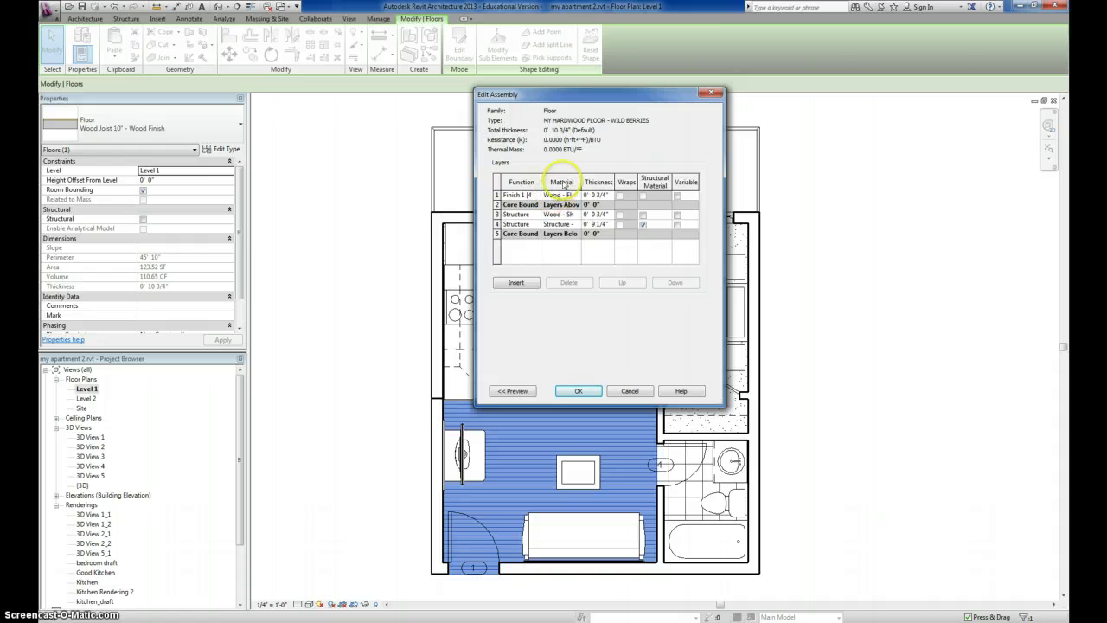
pyautogui.click(558, 195)
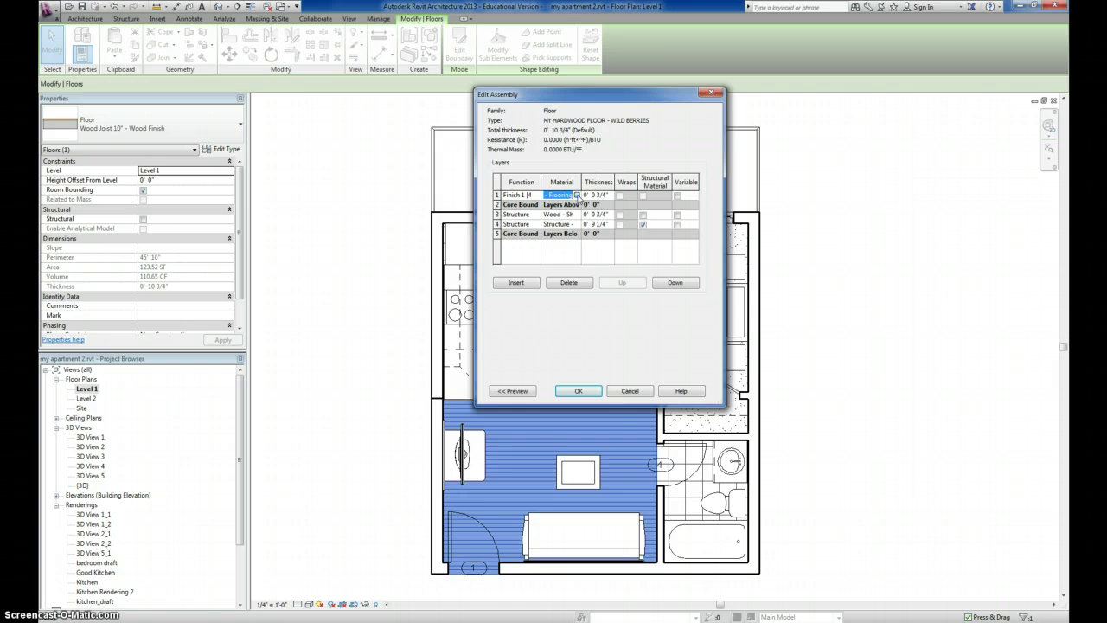
pyautogui.click(577, 195)
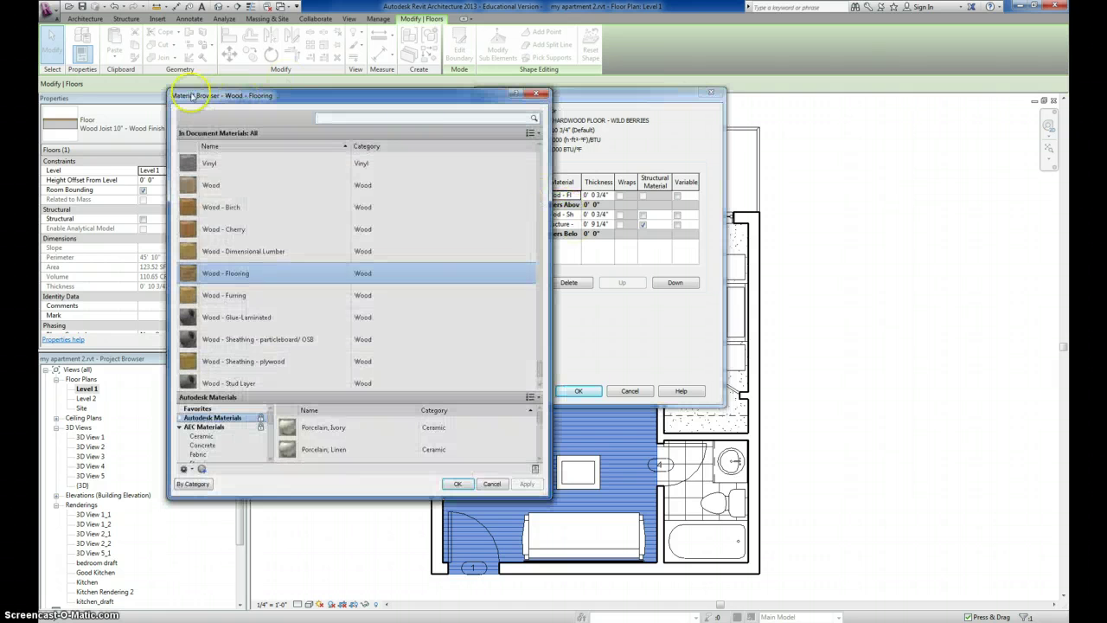
pyautogui.scroll(8, 260, 275)
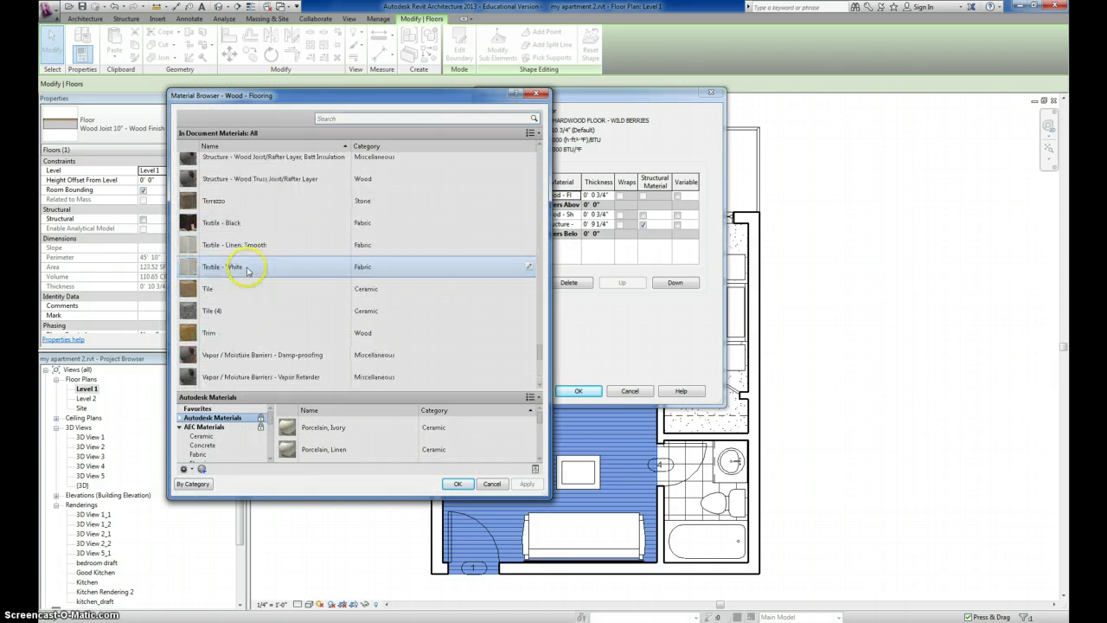
pyautogui.scroll(15, 250, 274)
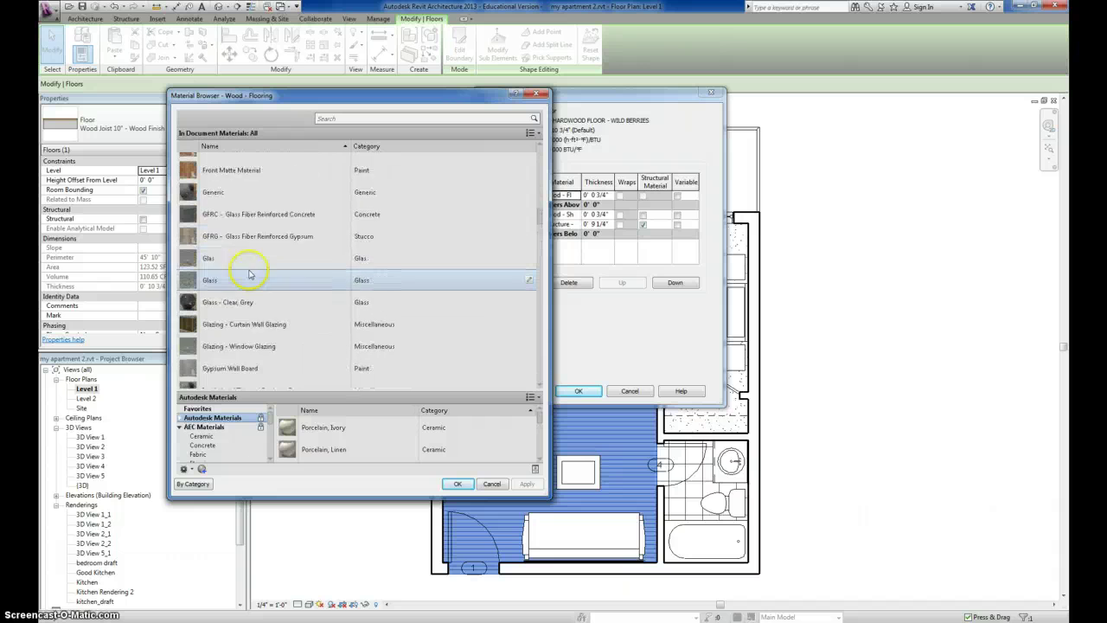
pyautogui.scroll(-4, 249, 273)
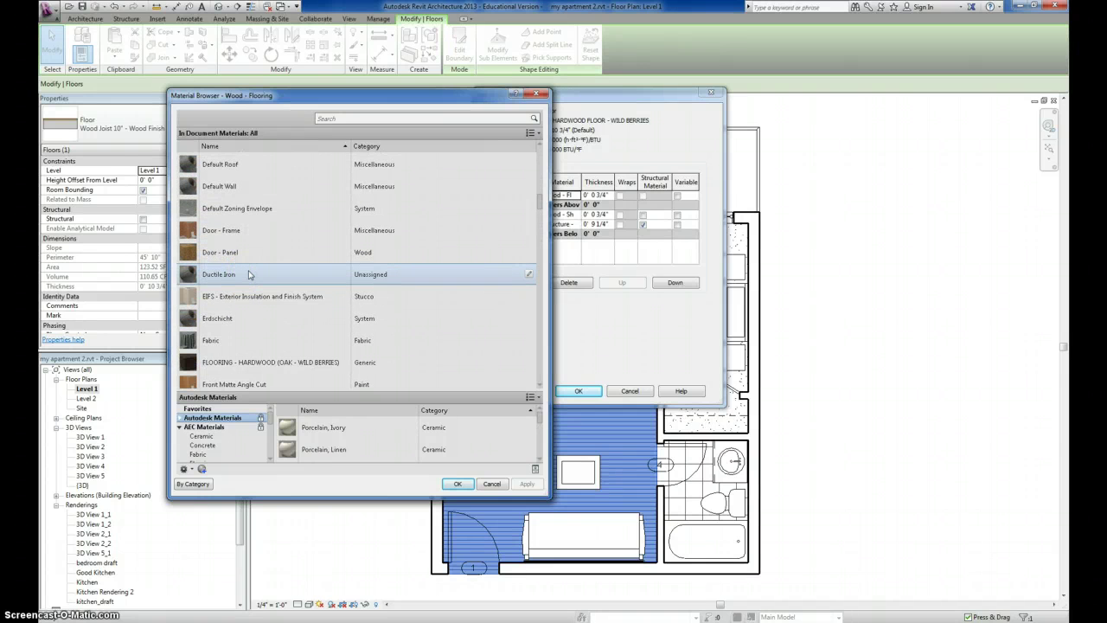
pyautogui.scroll(-3, 249, 273)
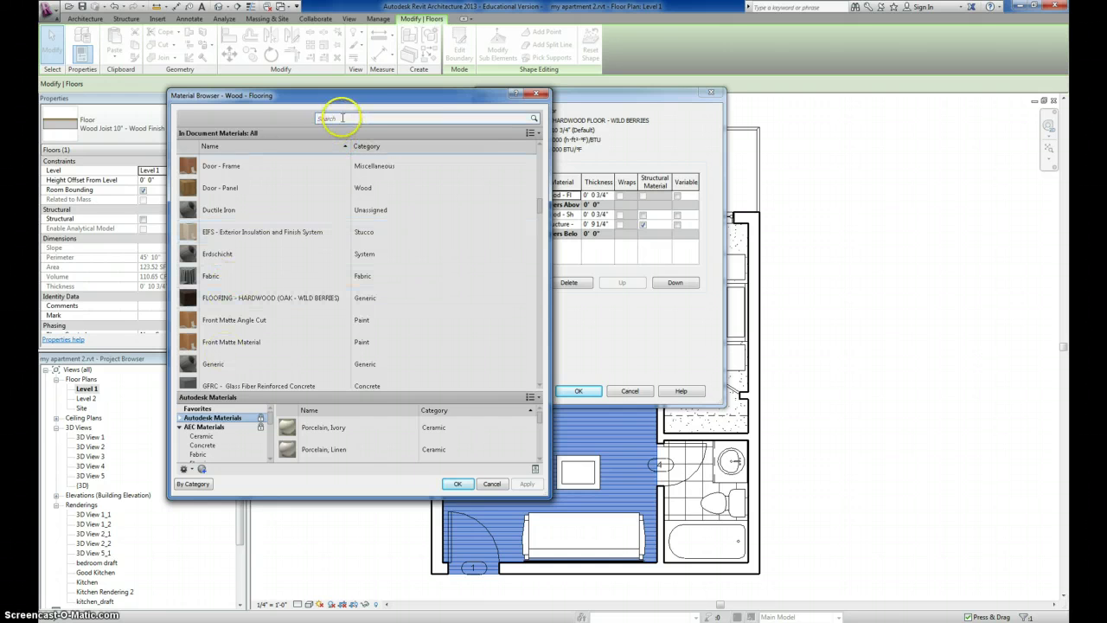
pyautogui.click(246, 298)
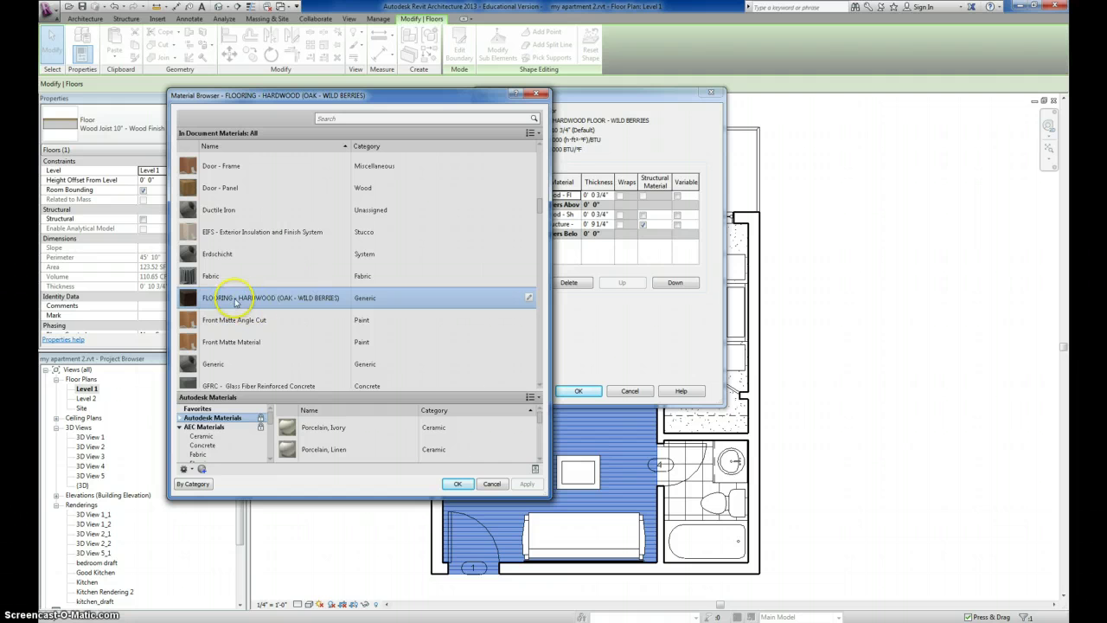
pyautogui.click(458, 485)
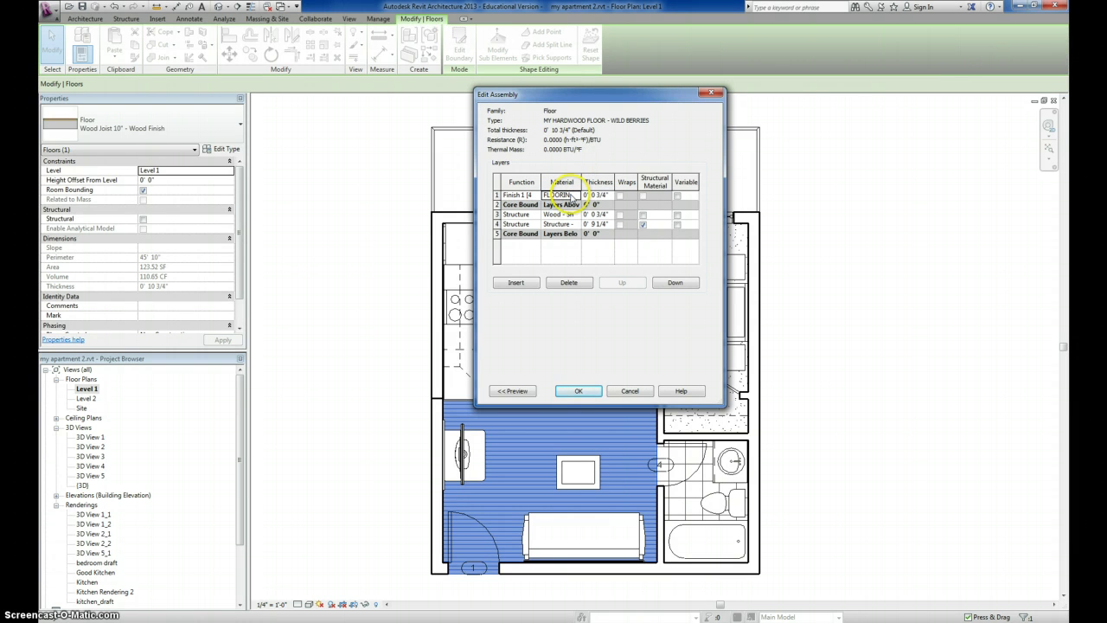
pyautogui.click(579, 392)
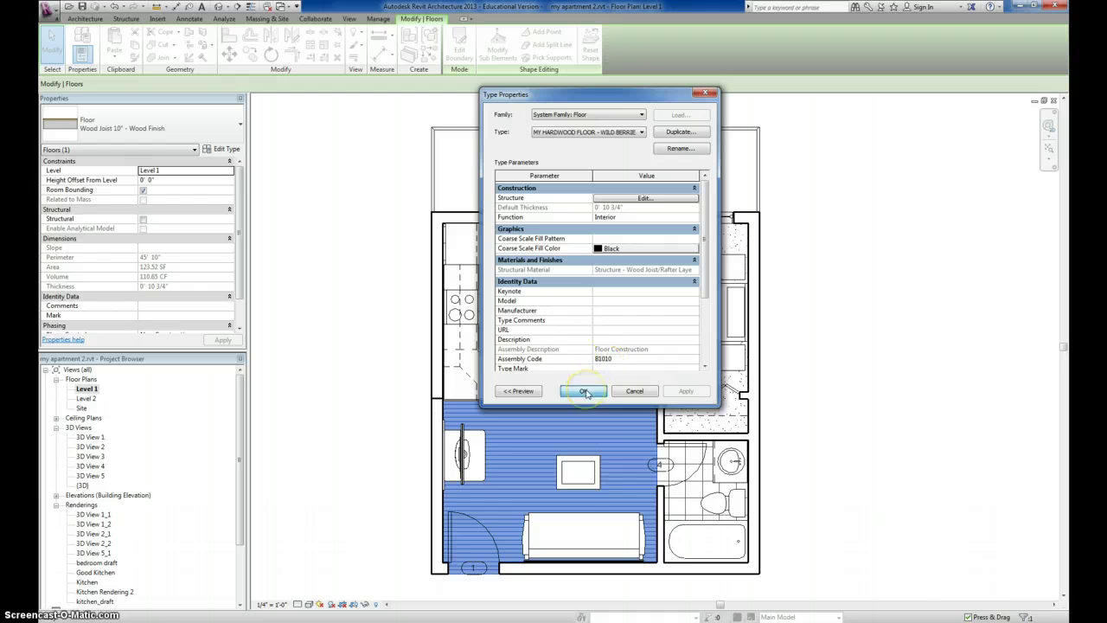
pyautogui.click(586, 392)
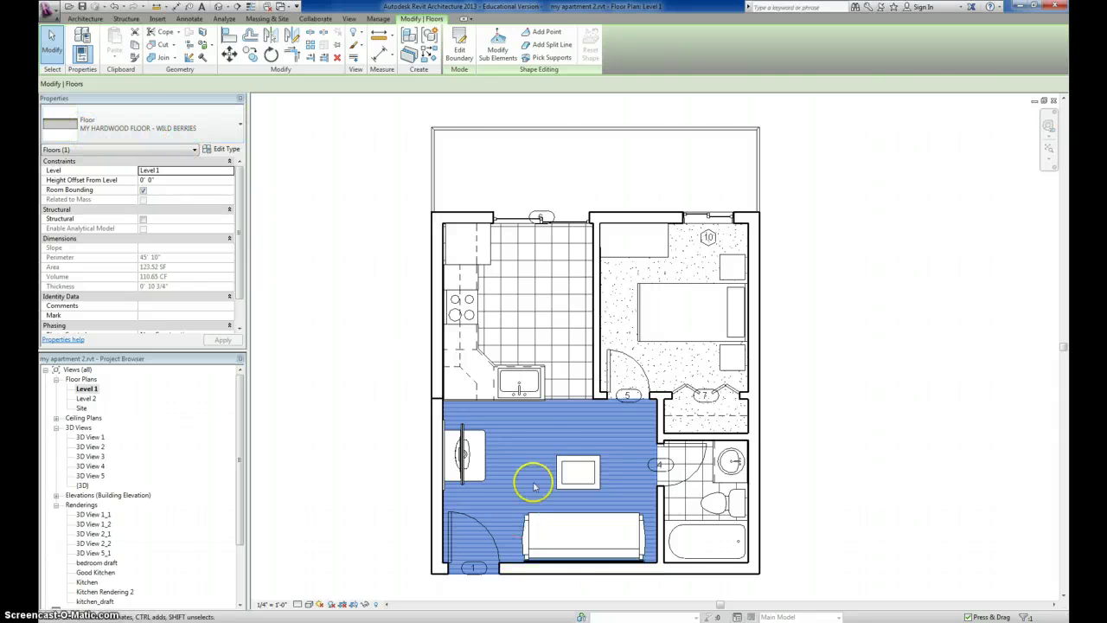
# Step: Deselect the living-room floor and render the Level 1 plan in Realistic style
pyautogui.click(316, 428)
pyautogui.click(329, 433)
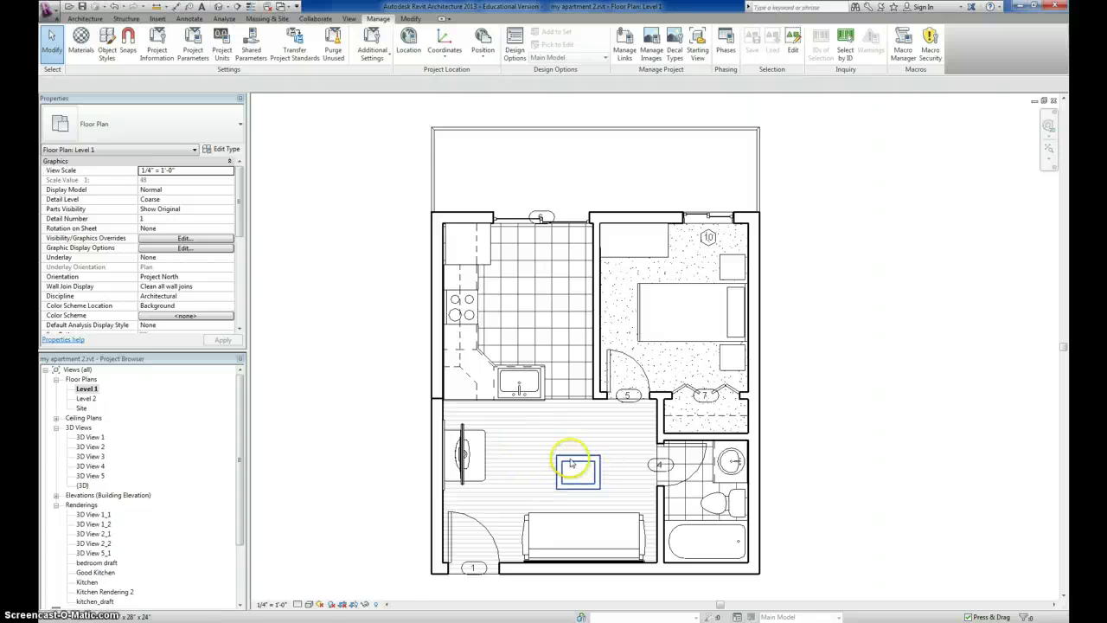
pyautogui.click(309, 604)
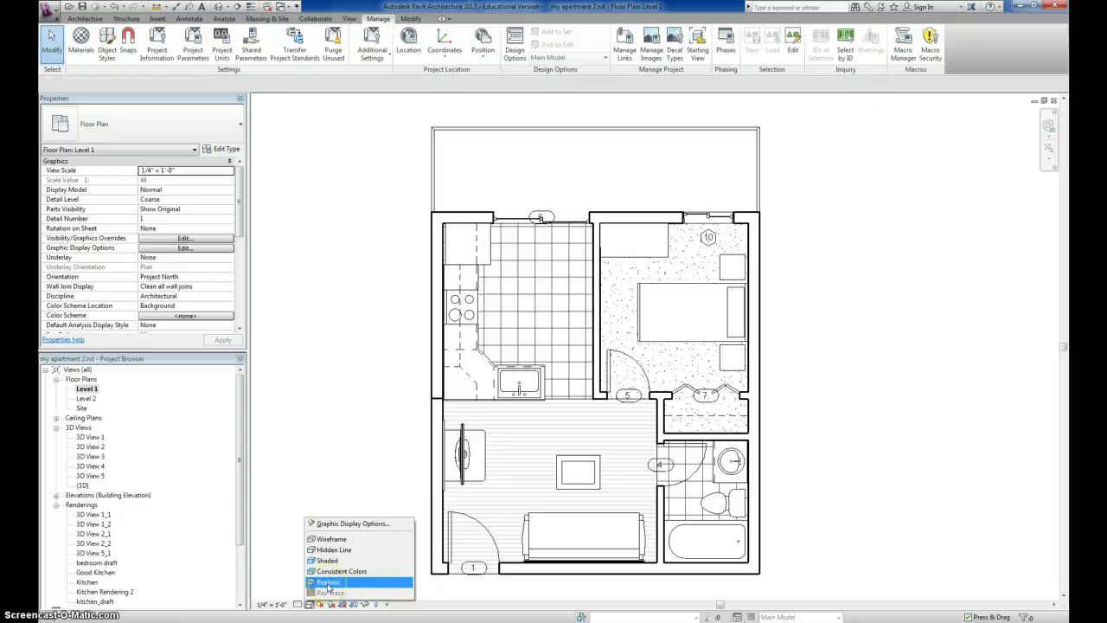
pyautogui.click(329, 582)
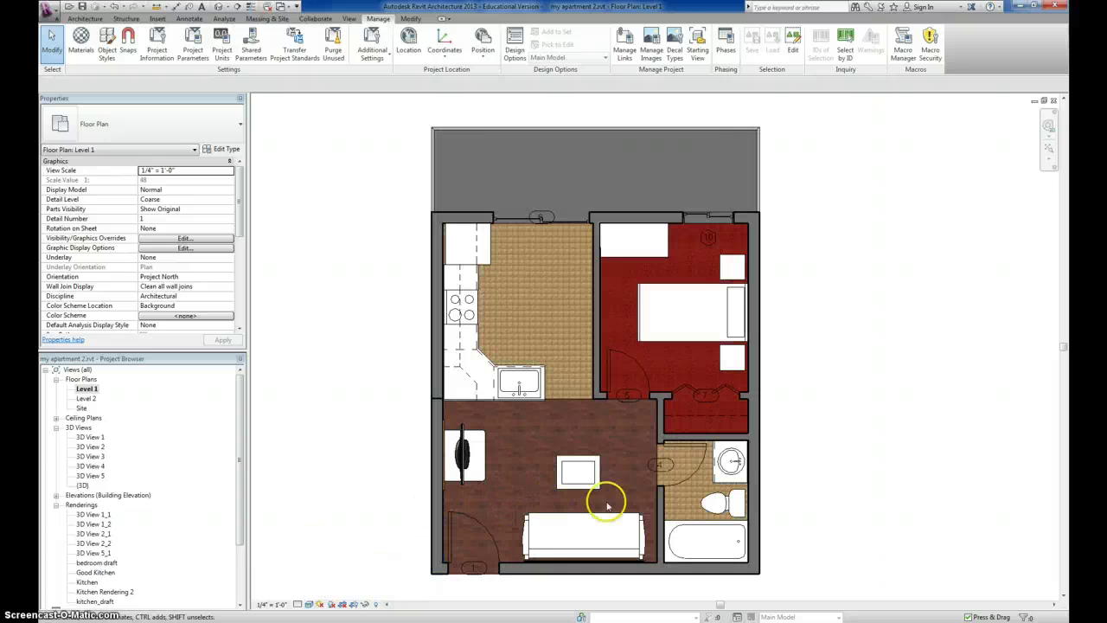